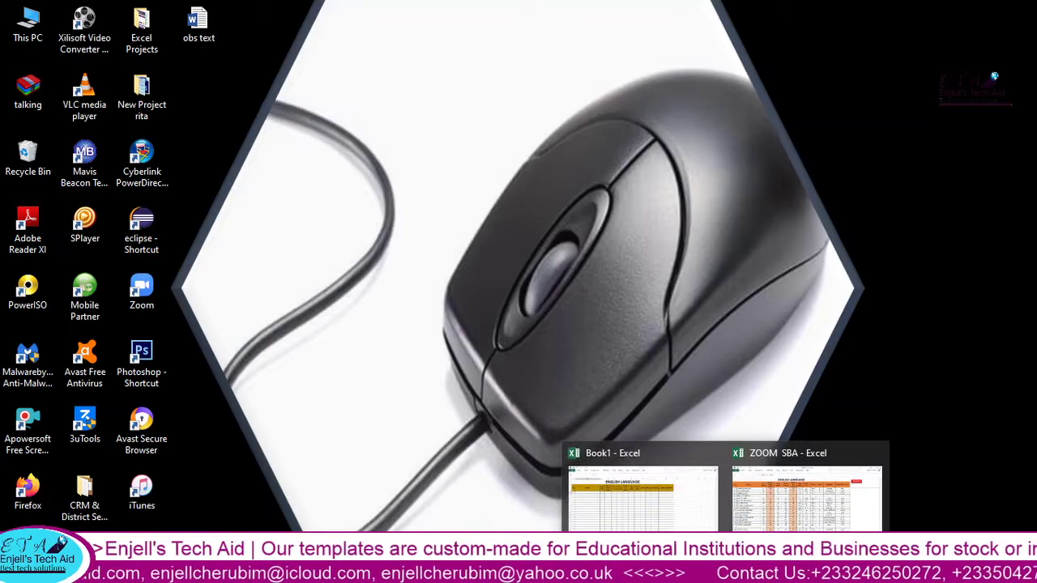
Bring the Book1 workbook window with the ENGLISH LANGUAGE score sheet to the front.
left_click(643, 500)
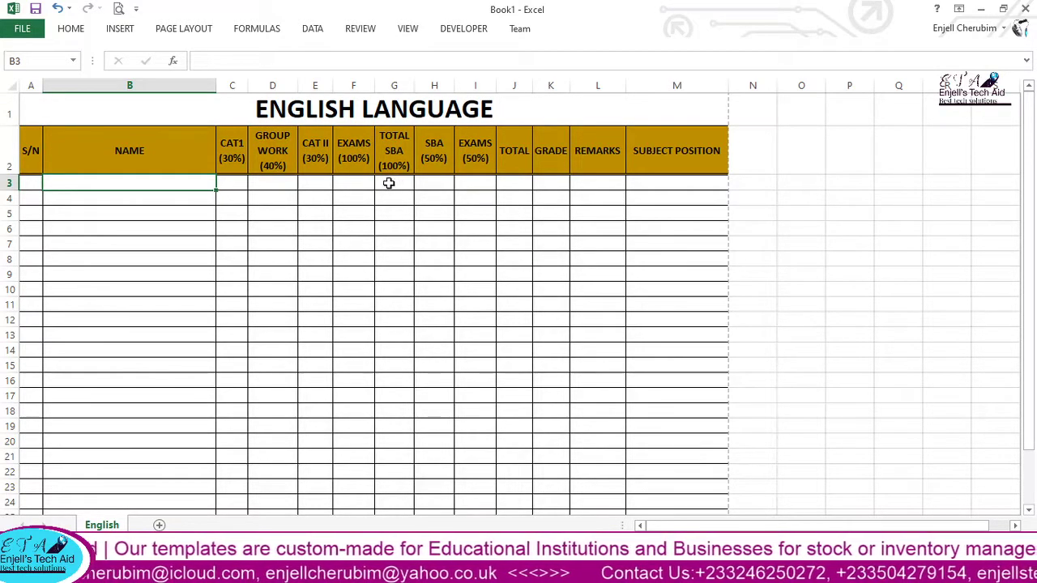
left_click(430, 179)
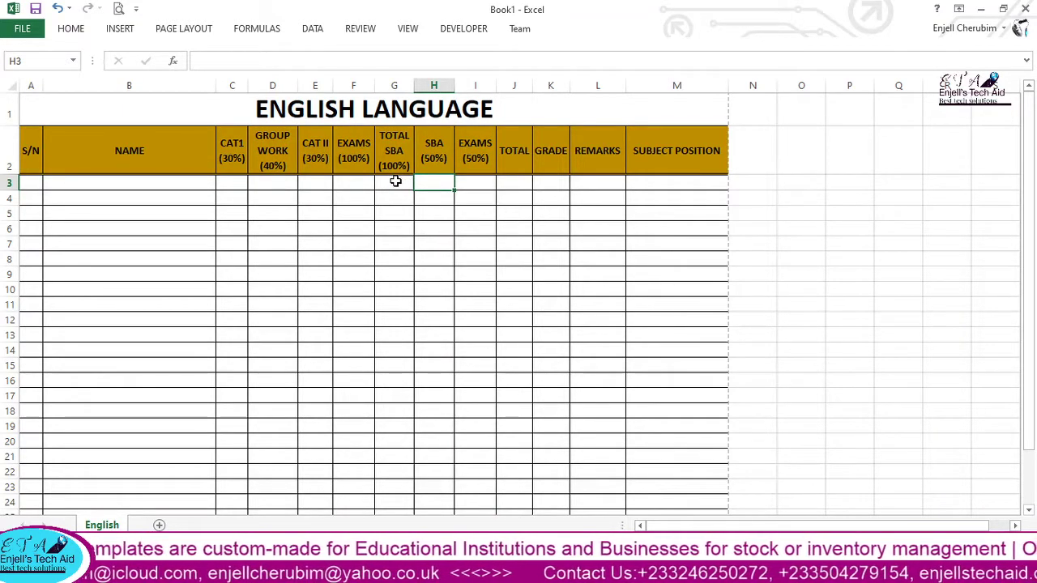
left_click(395, 182)
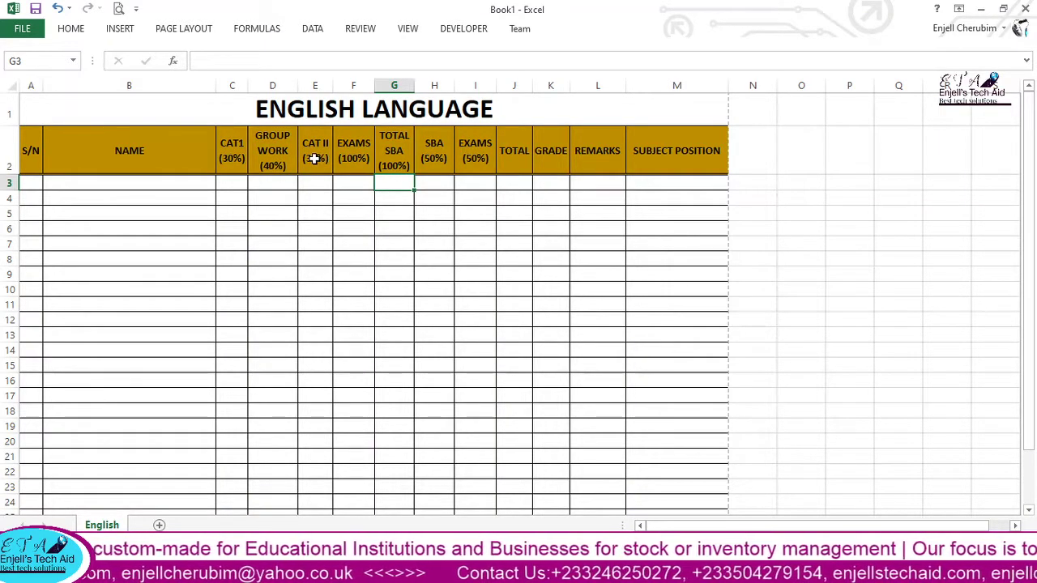
double_click(393, 185)
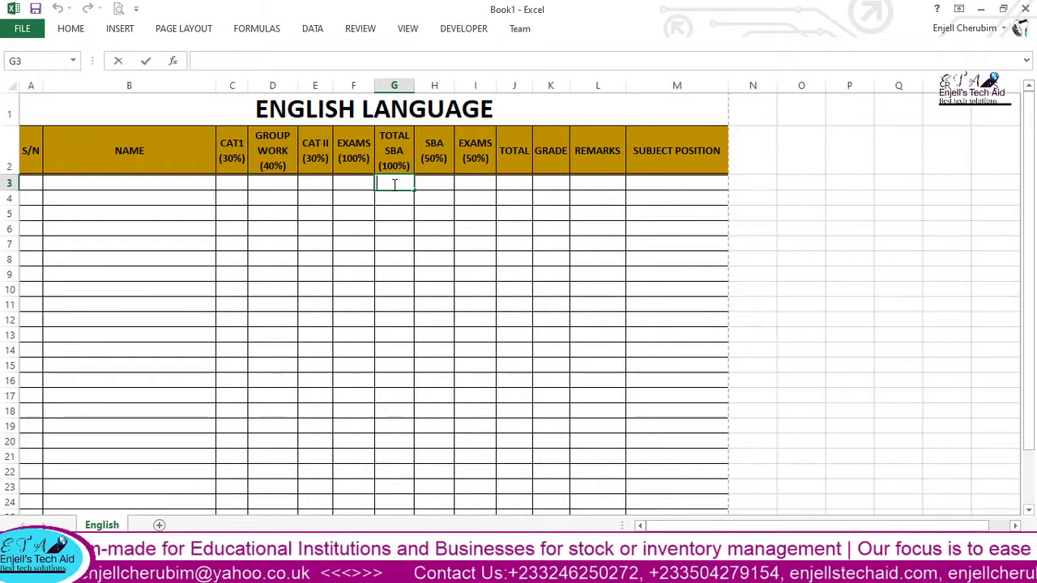
left_click(436, 181)
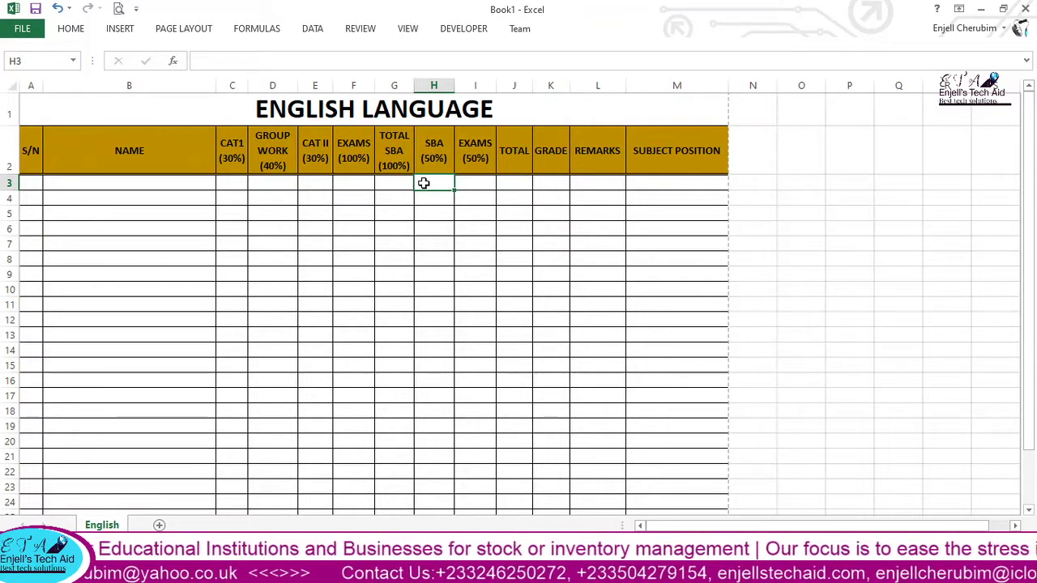
left_click(476, 151)
left_click(475, 183)
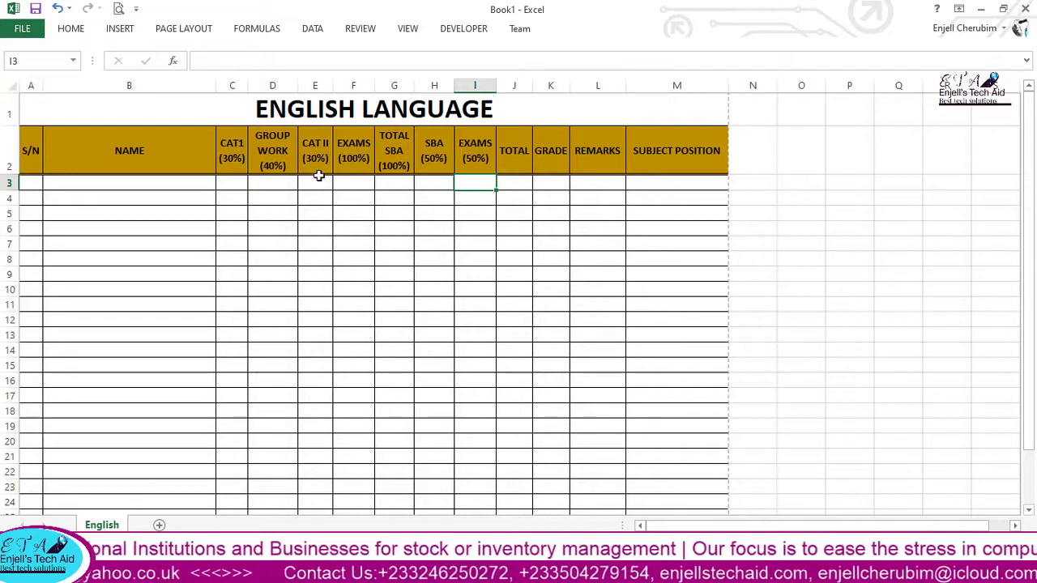
left_click(348, 181)
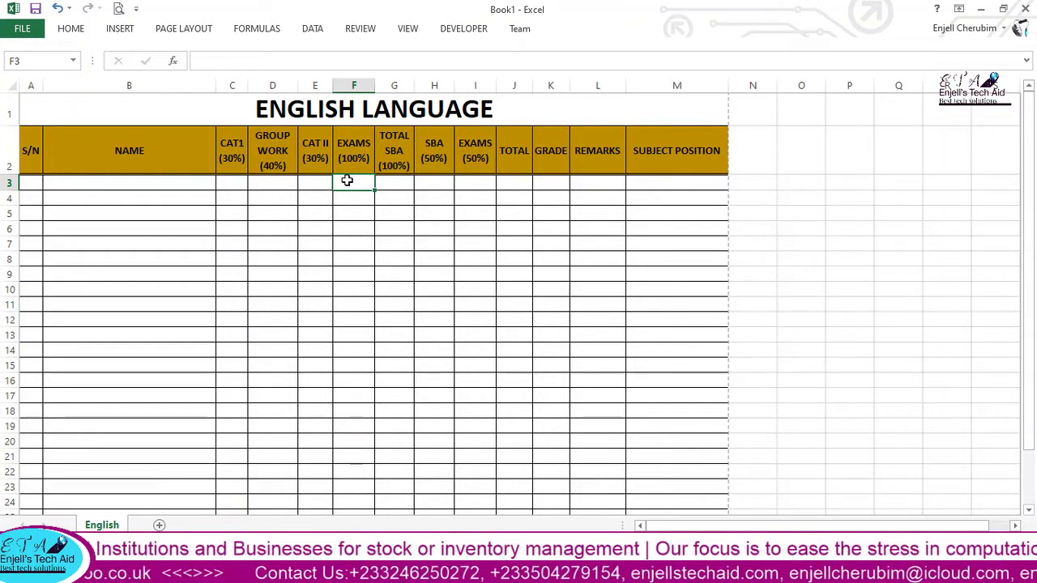
left_click(474, 179)
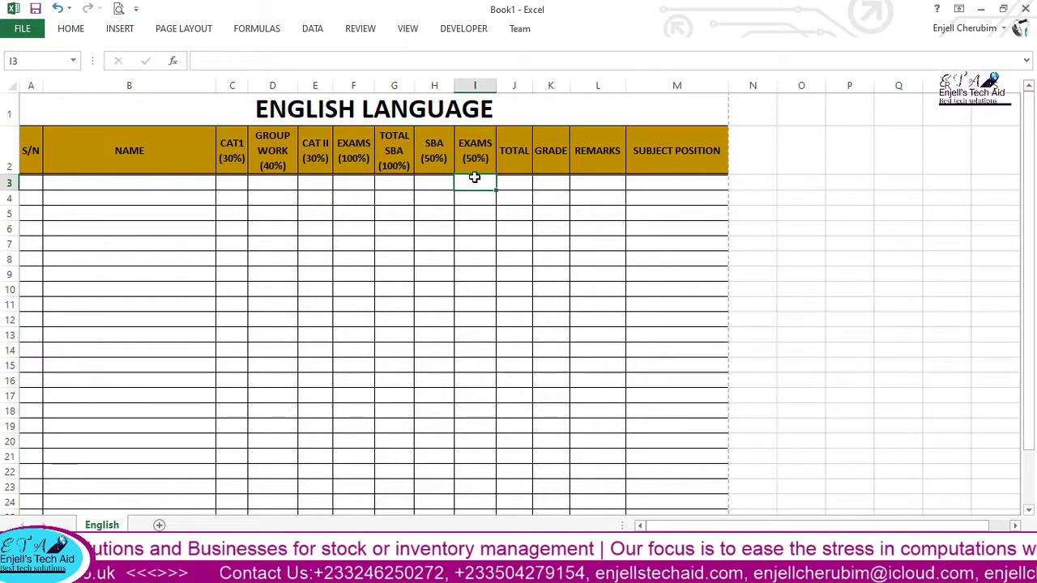
left_click(514, 184)
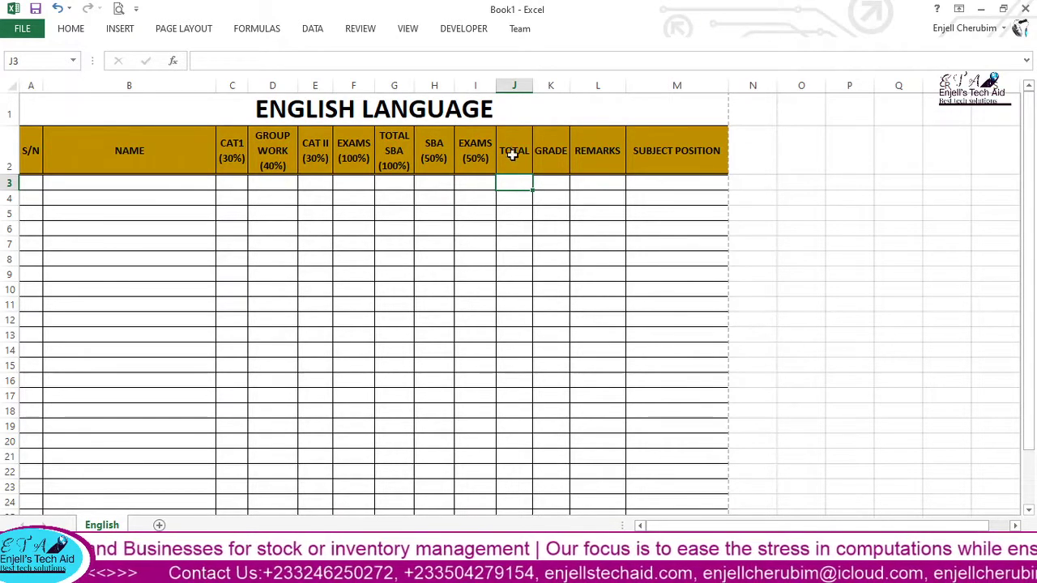
left_click(513, 150)
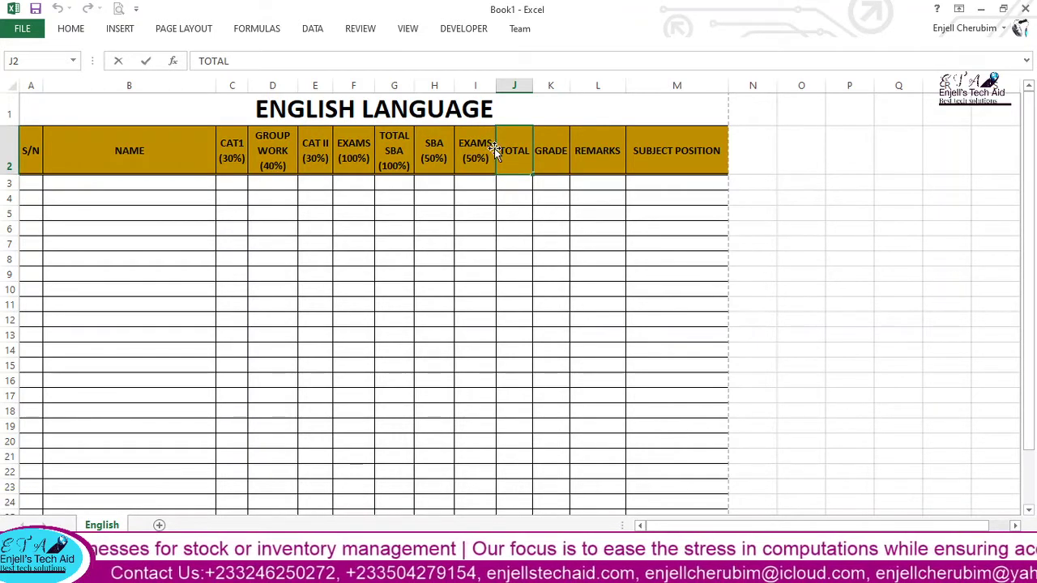
Change the J2 header from TOTAL to GRAND TOTAL, fixing the typos.
double_click(494, 148)
type("g")
key("BackSpace")
type("GRAN")
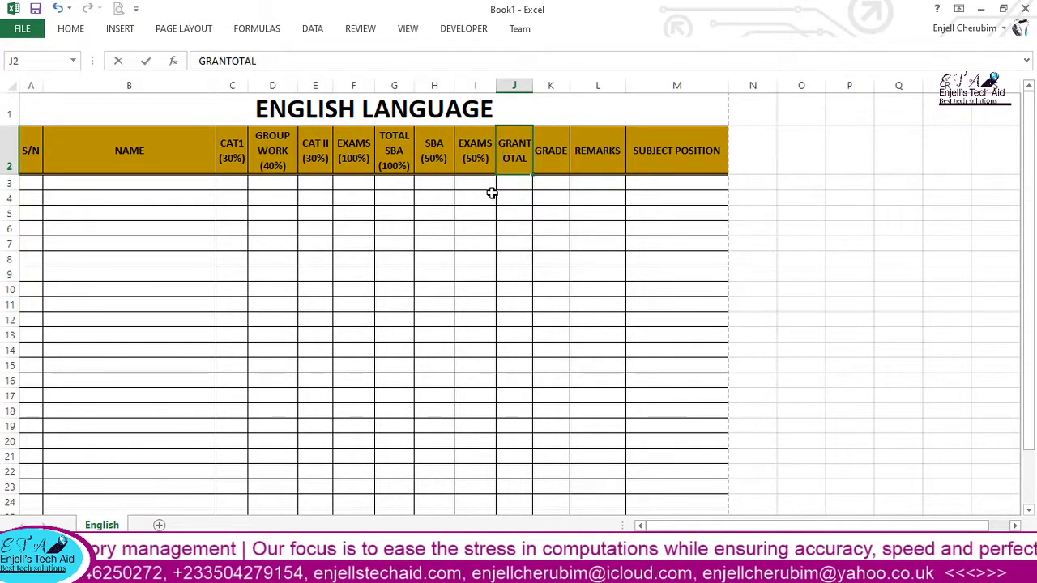
type("G")
key("Return")
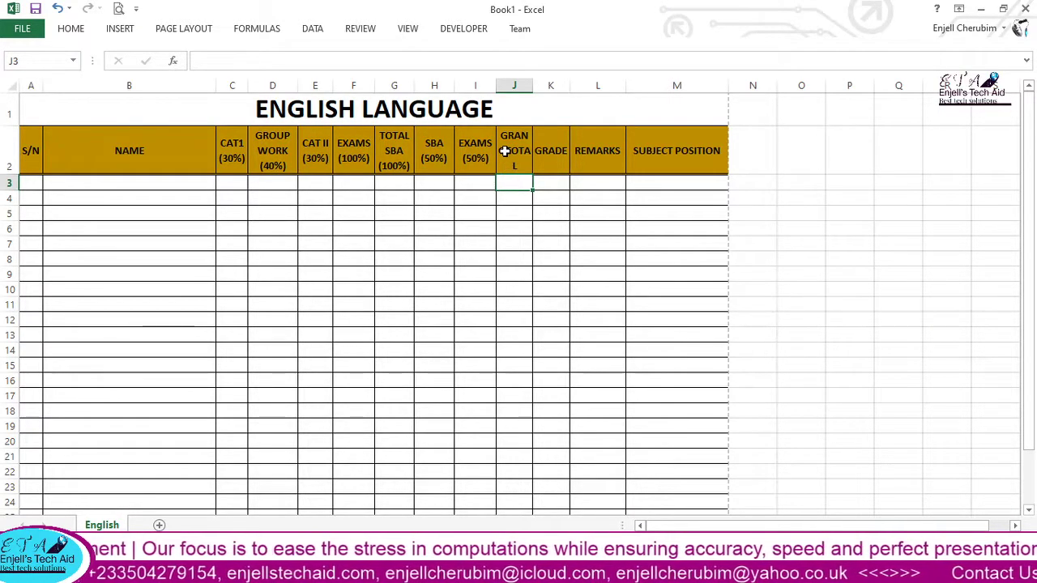
double_click(504, 157)
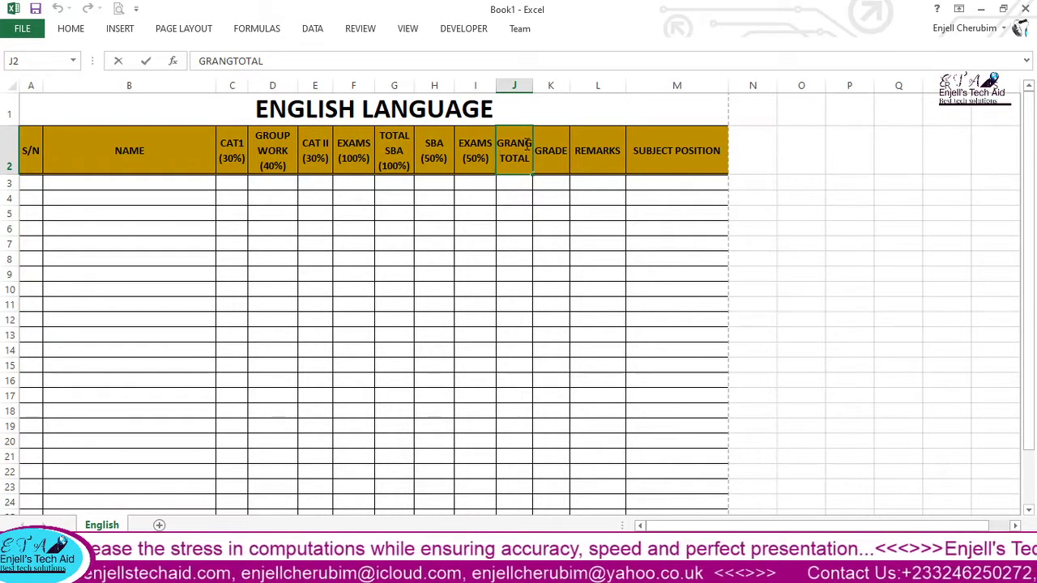
key("BackSpace")
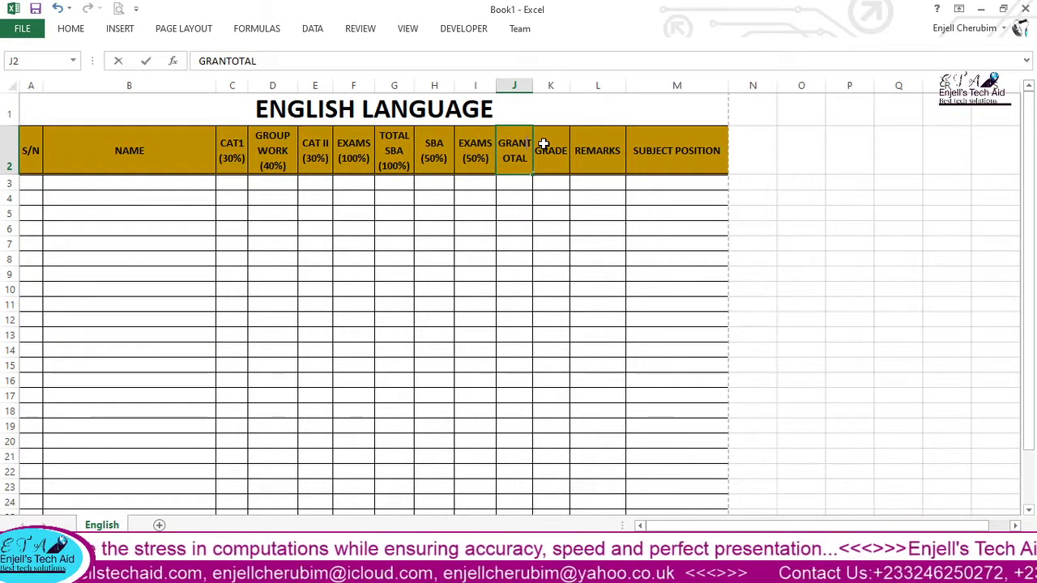
type("D")
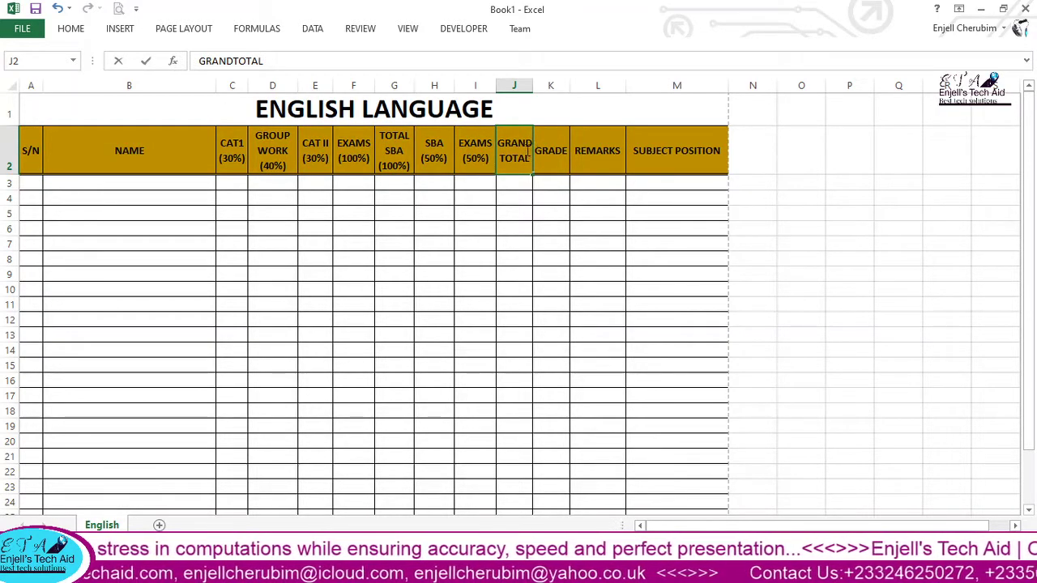
Widen column J so the GRAND TOTAL heading fits.
left_click(523, 89)
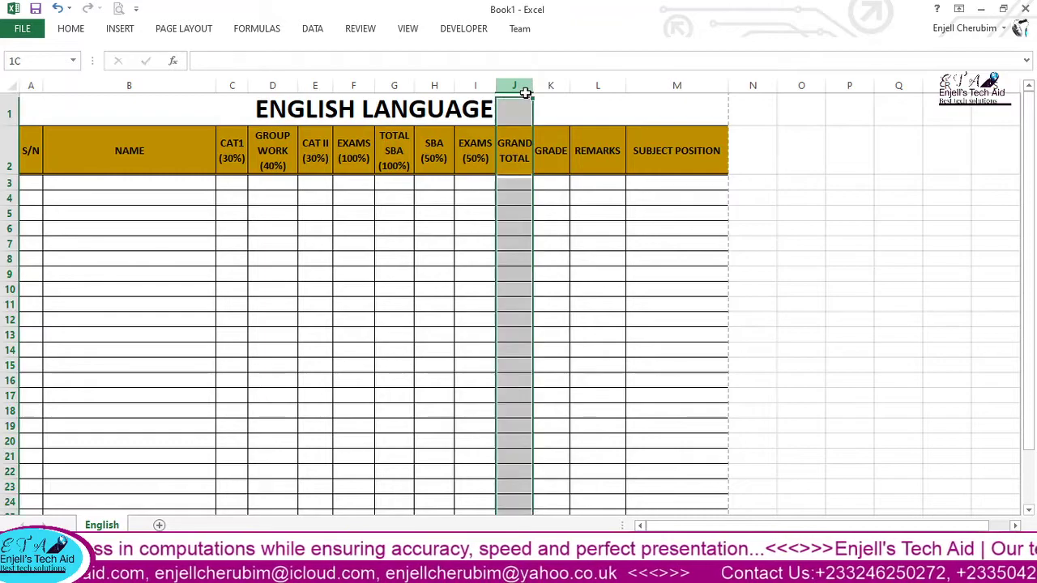
left_click_drag(532, 89, 537, 87)
left_click_drag(512, 197, 513, 274)
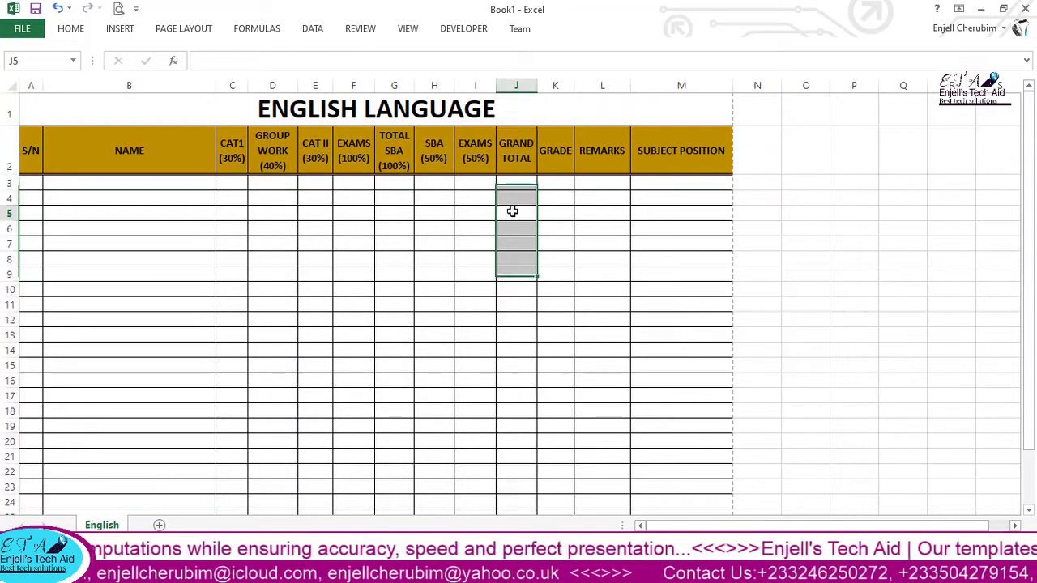
left_click(513, 211)
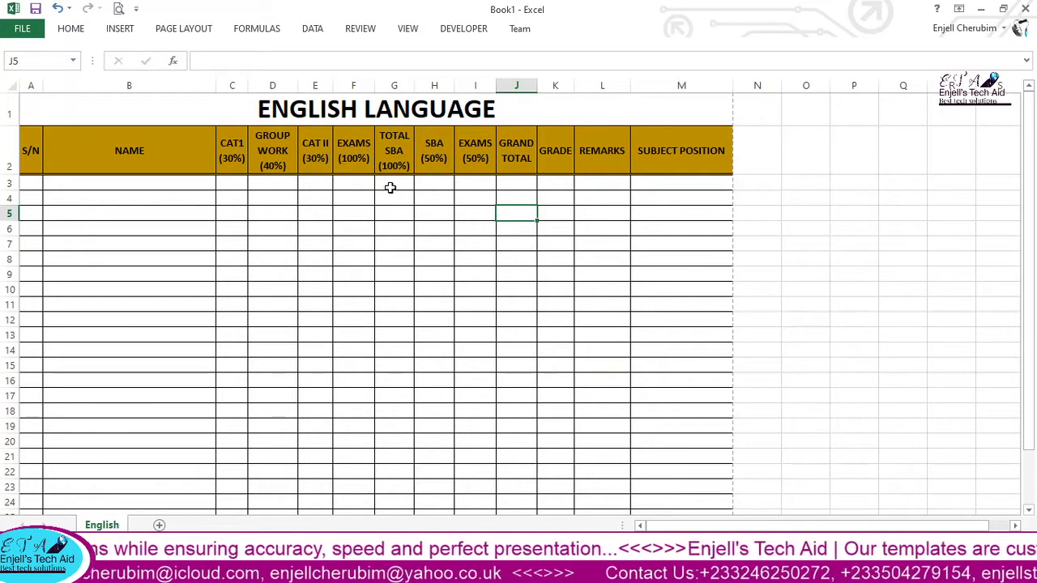
left_click(429, 183)
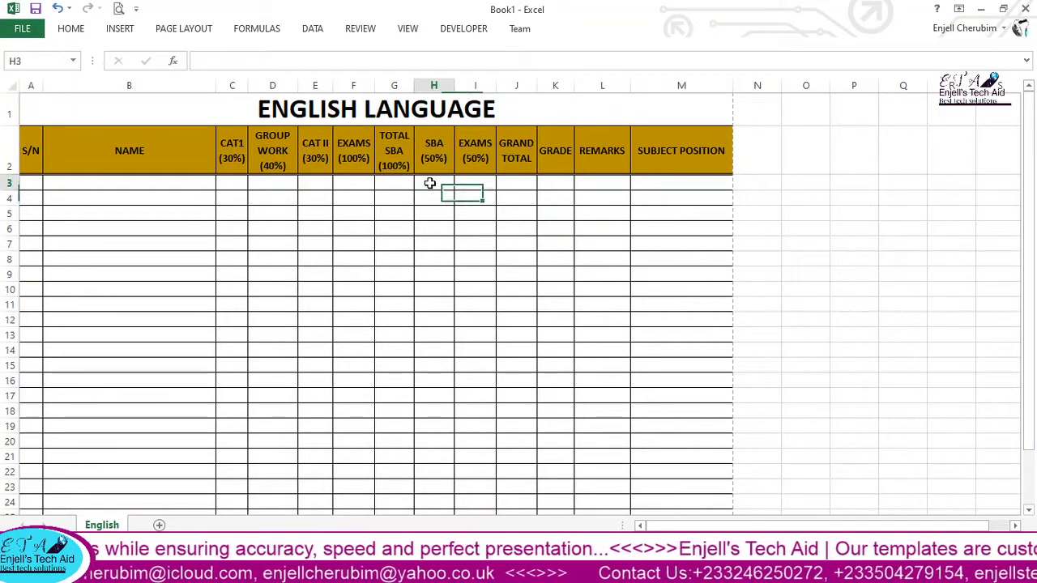
Enter sample marks 23, 32 and 21 in C3, D3 and E3.
left_click(231, 185)
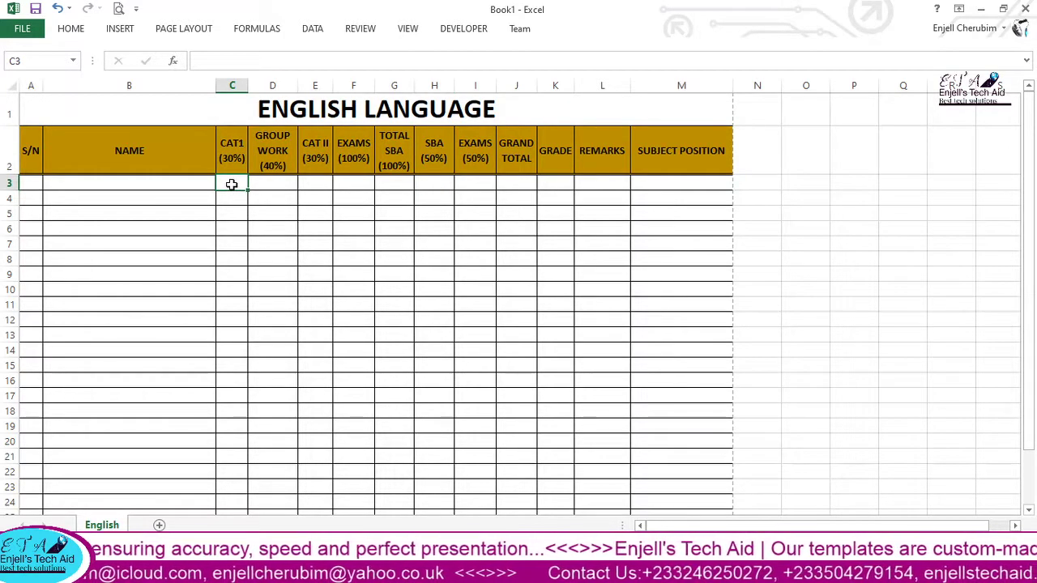
type("23")
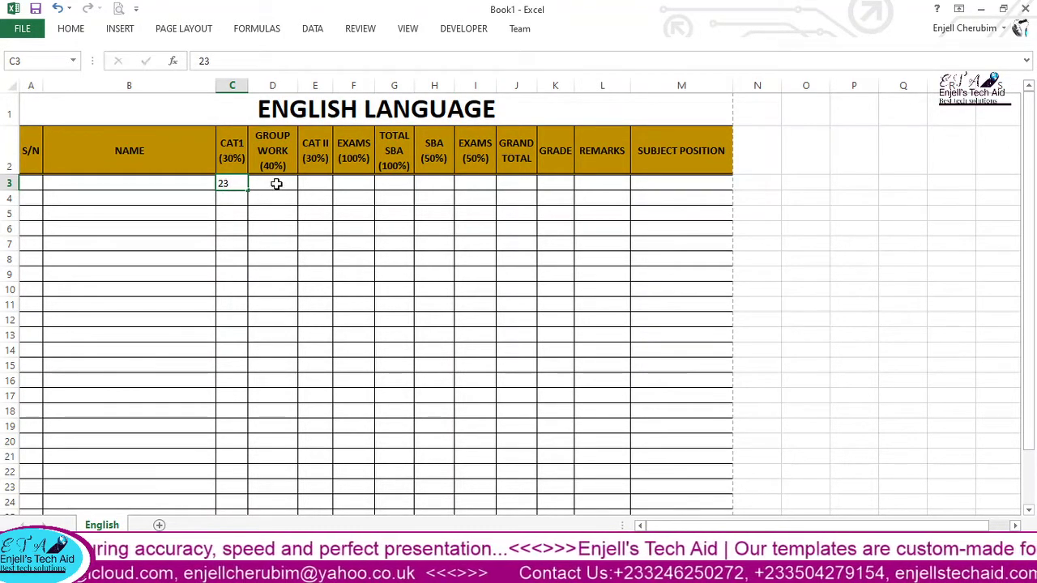
left_click(276, 184)
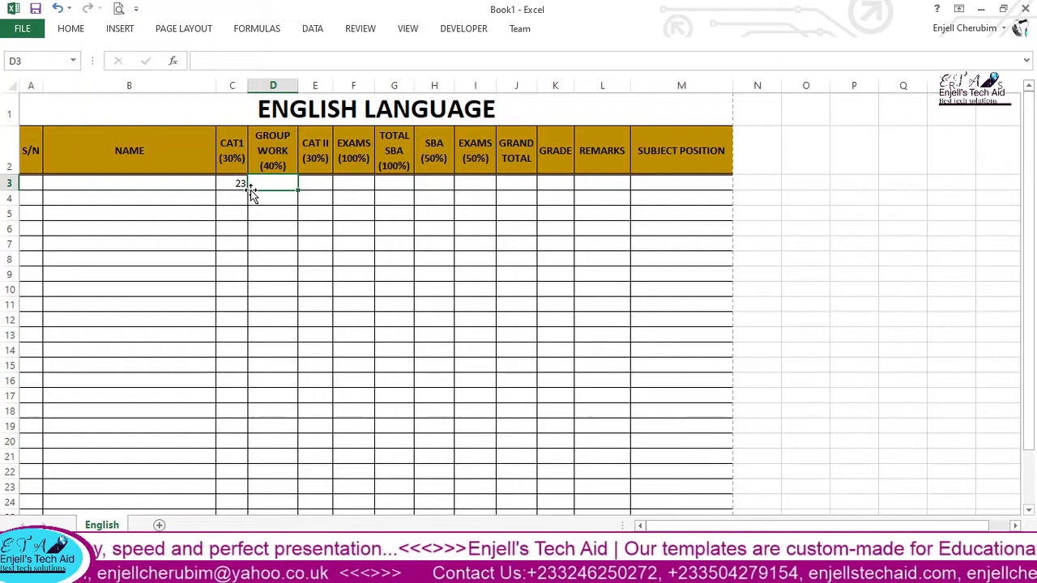
type("32")
left_click(320, 184)
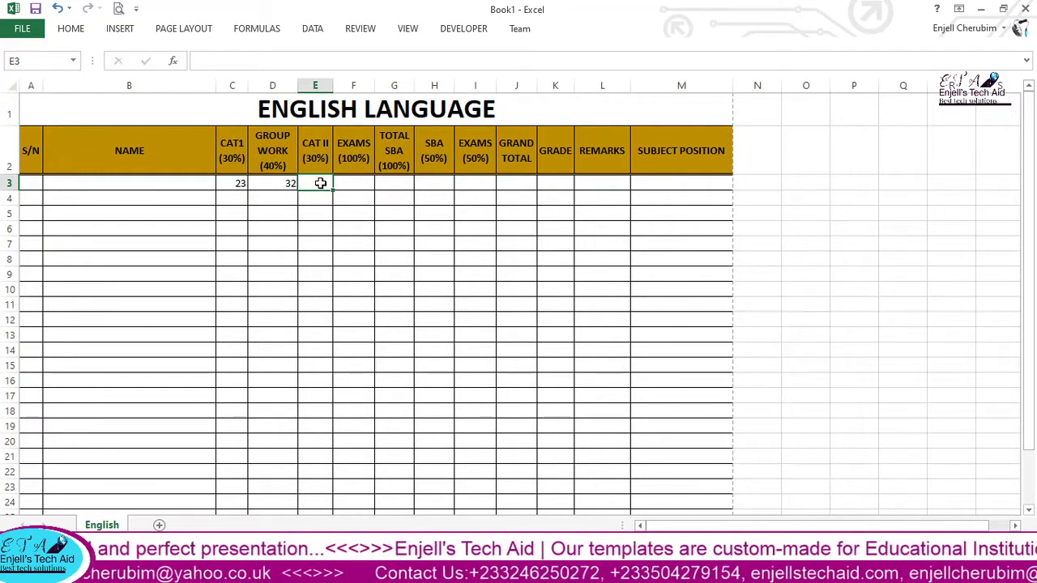
type("21")
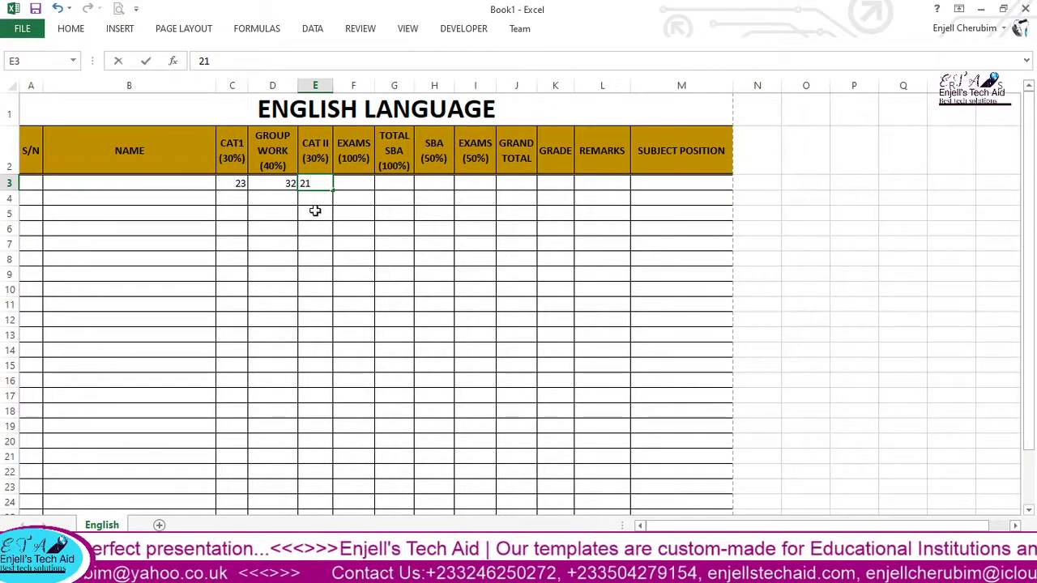
left_click(315, 212)
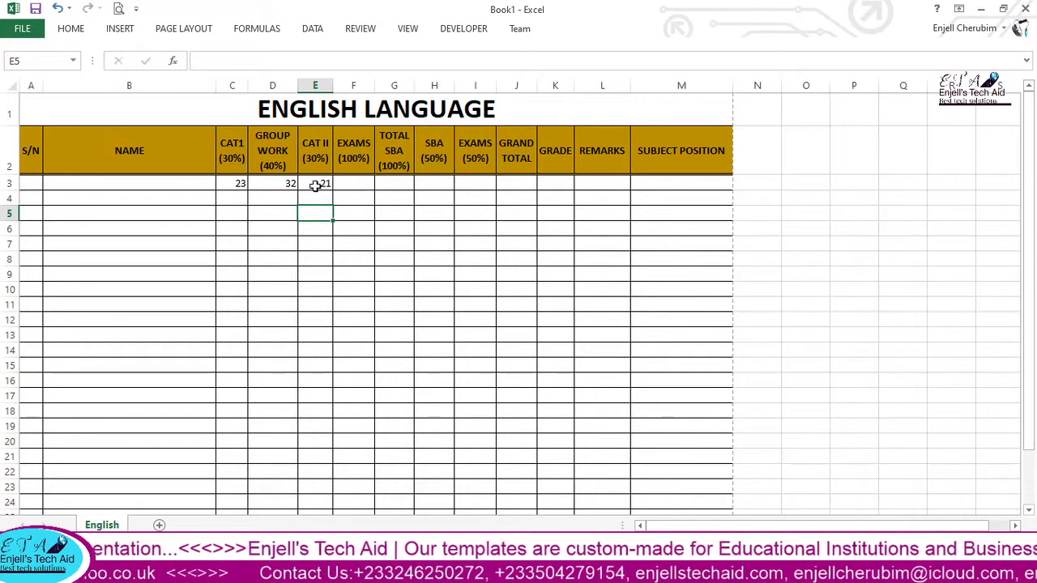
Review the three row-3 marks and select the CAT1 column.
left_click(230, 183)
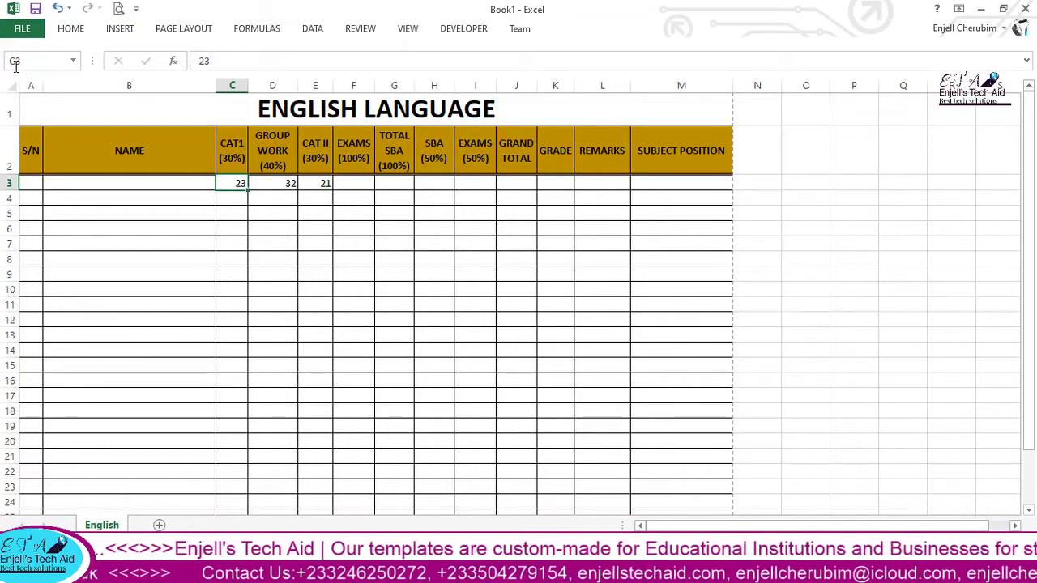
left_click(280, 186)
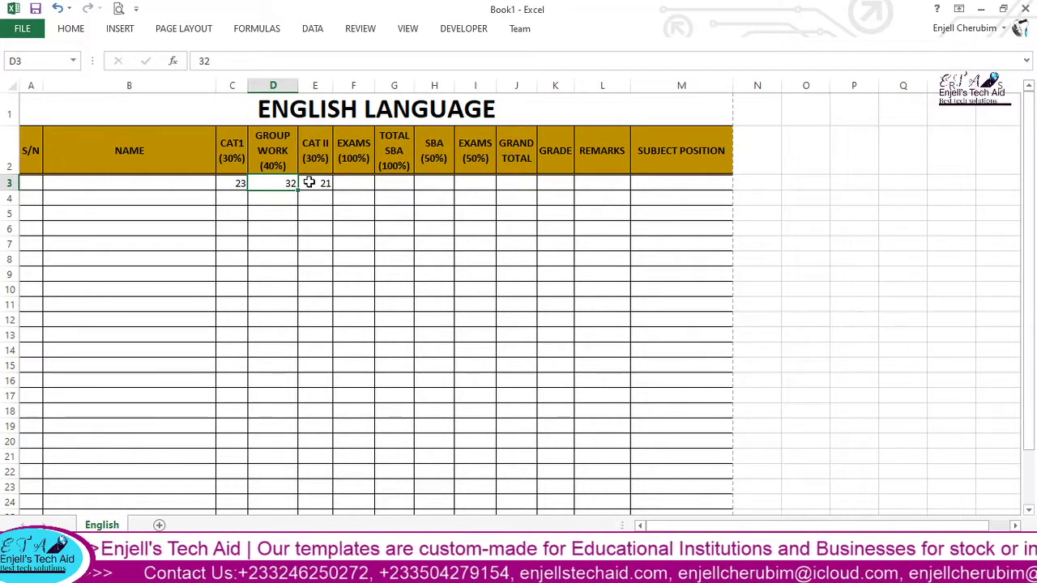
left_click(311, 185)
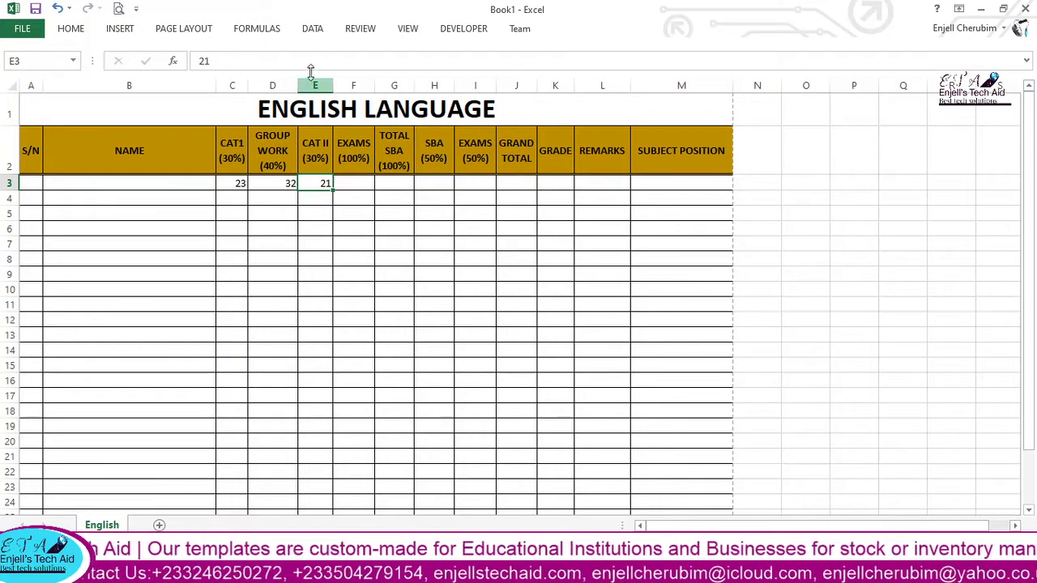
left_click(238, 84)
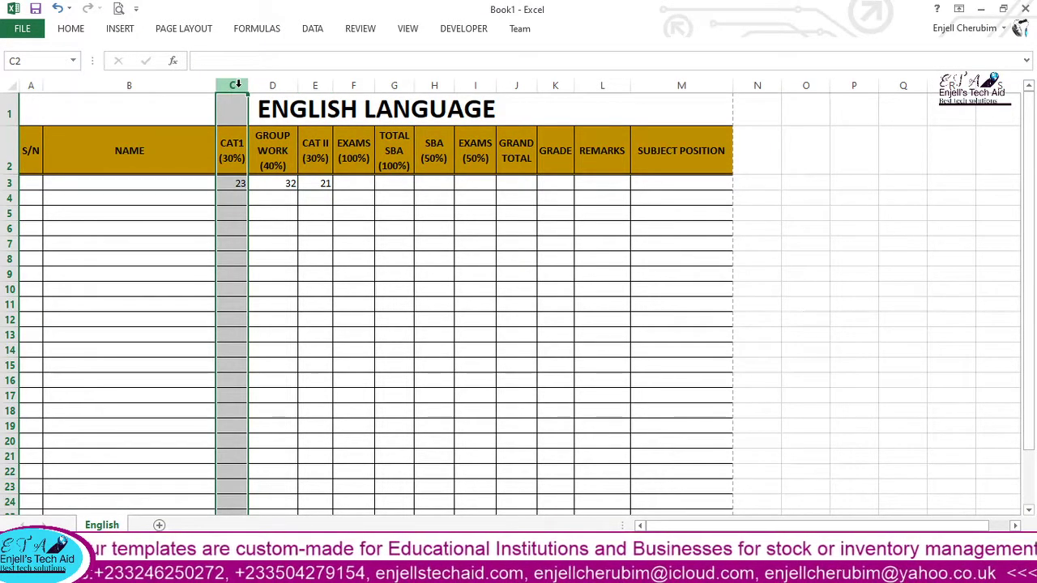
left_click(6, 183)
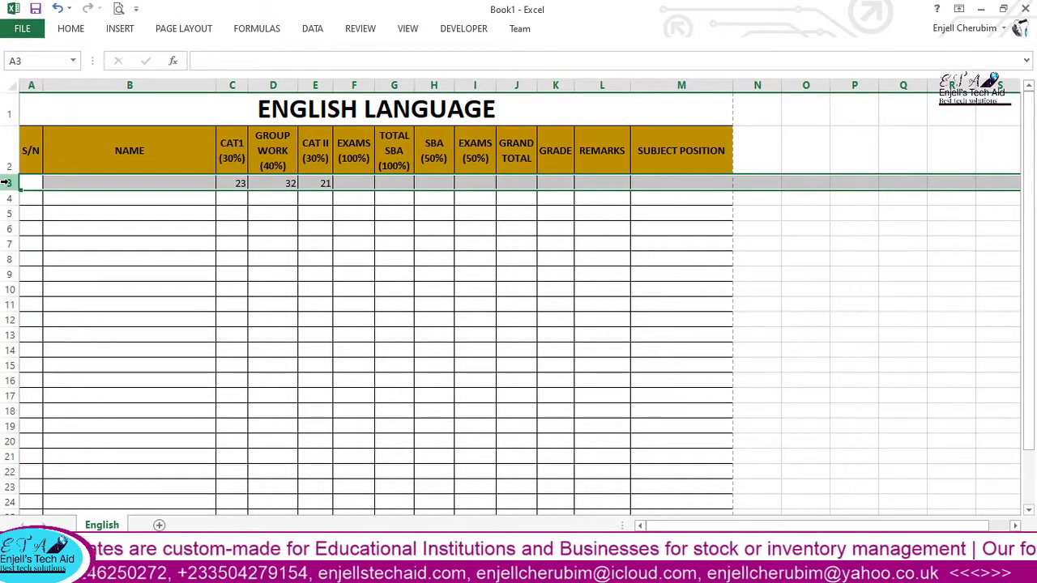
left_click(225, 182)
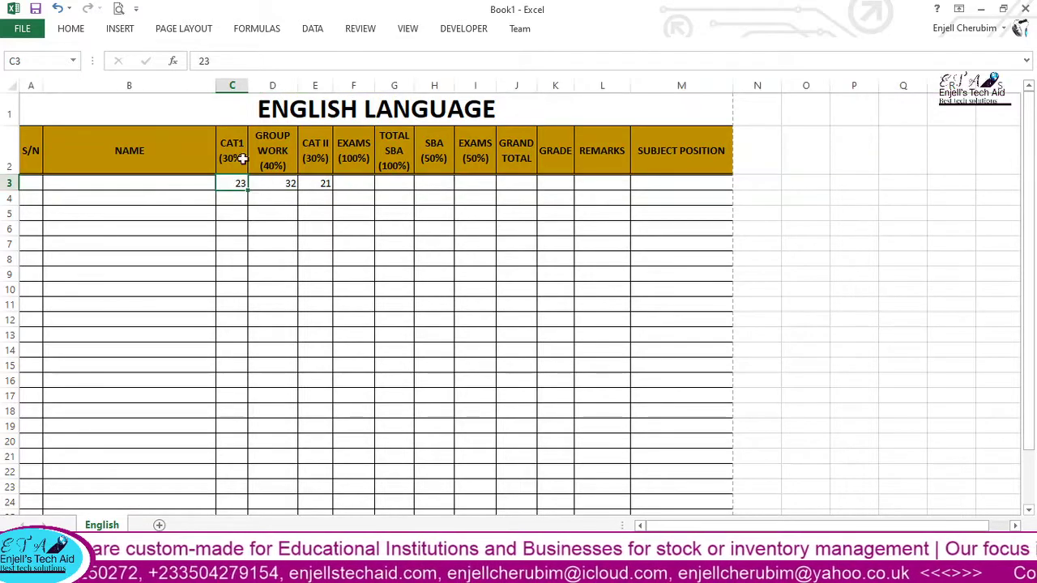
left_click(6, 61)
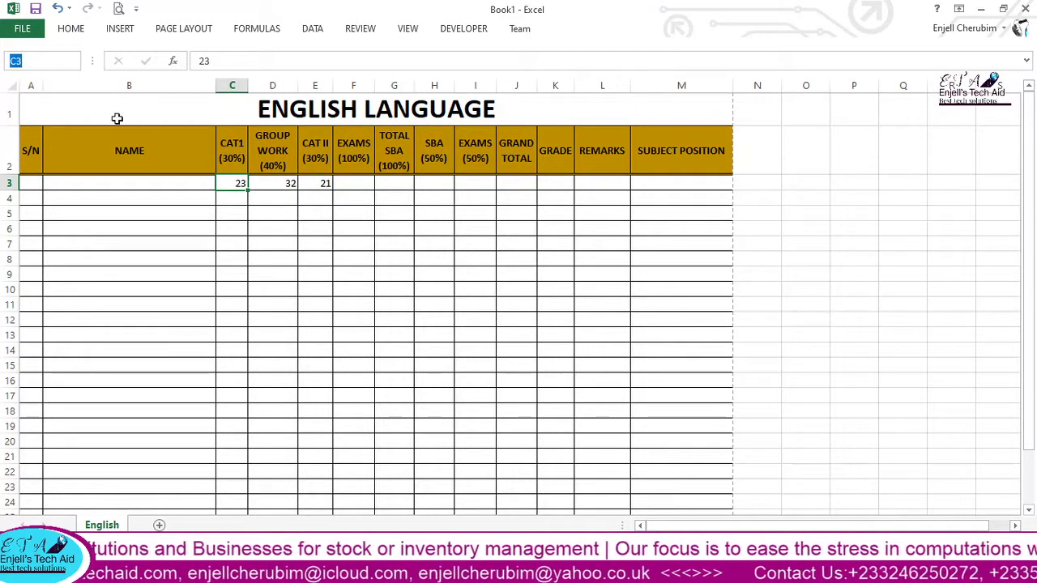
left_click(280, 204)
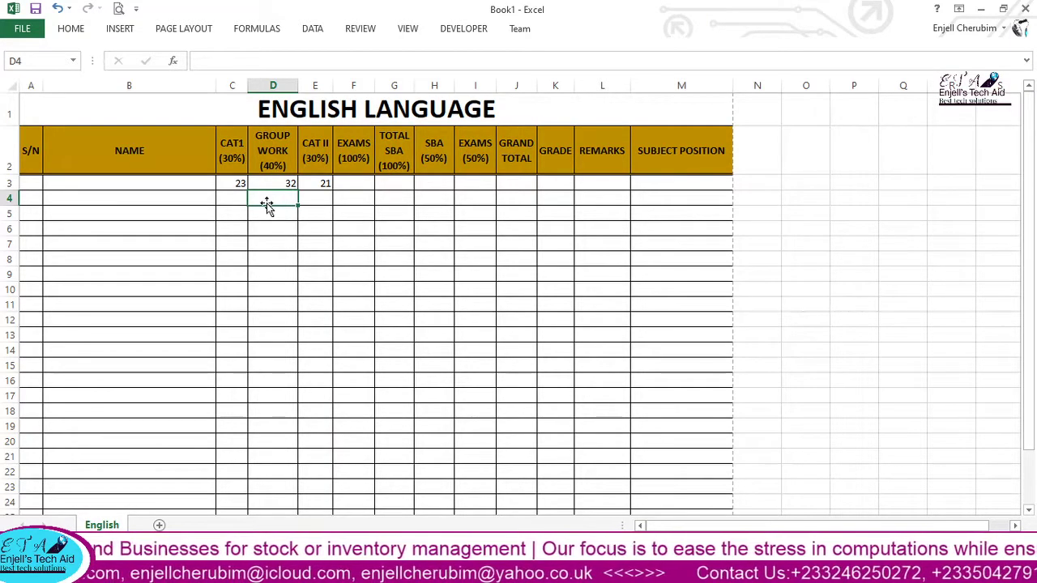
left_click(239, 185)
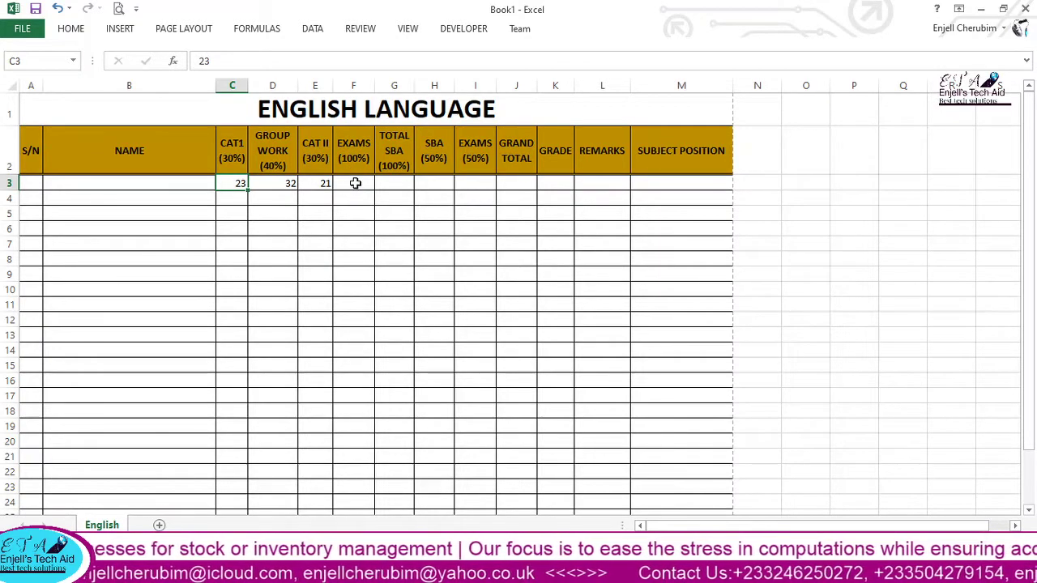
left_click(393, 183)
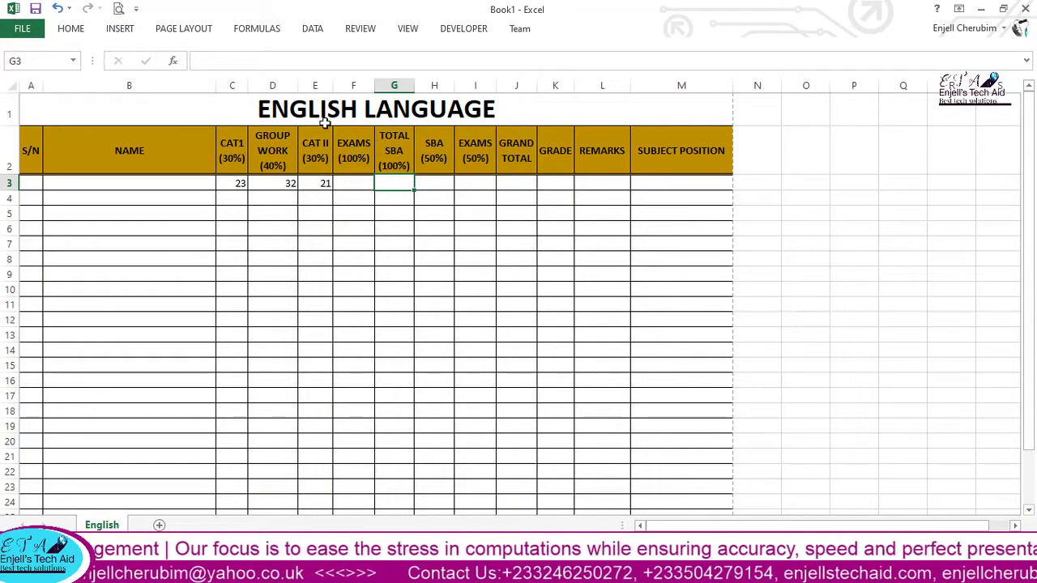
left_click(389, 195)
left_click(389, 186)
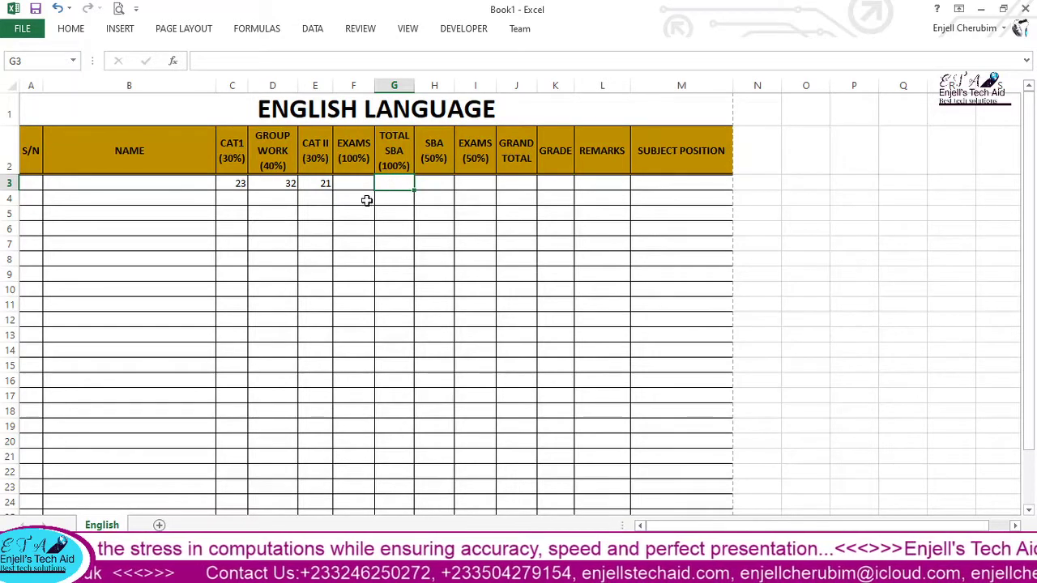
left_click(354, 189)
left_click(393, 184)
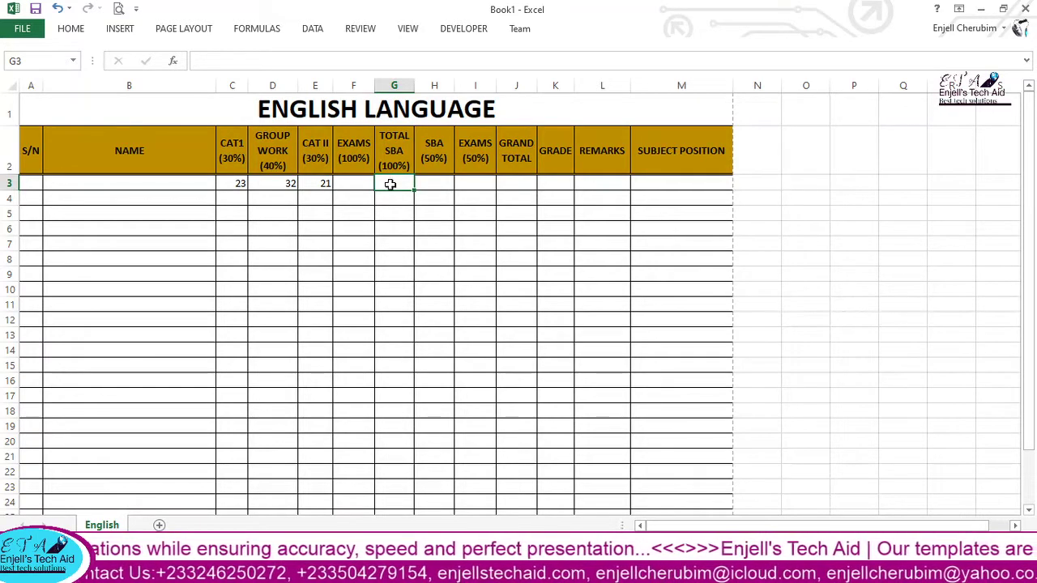
left_click(390, 183)
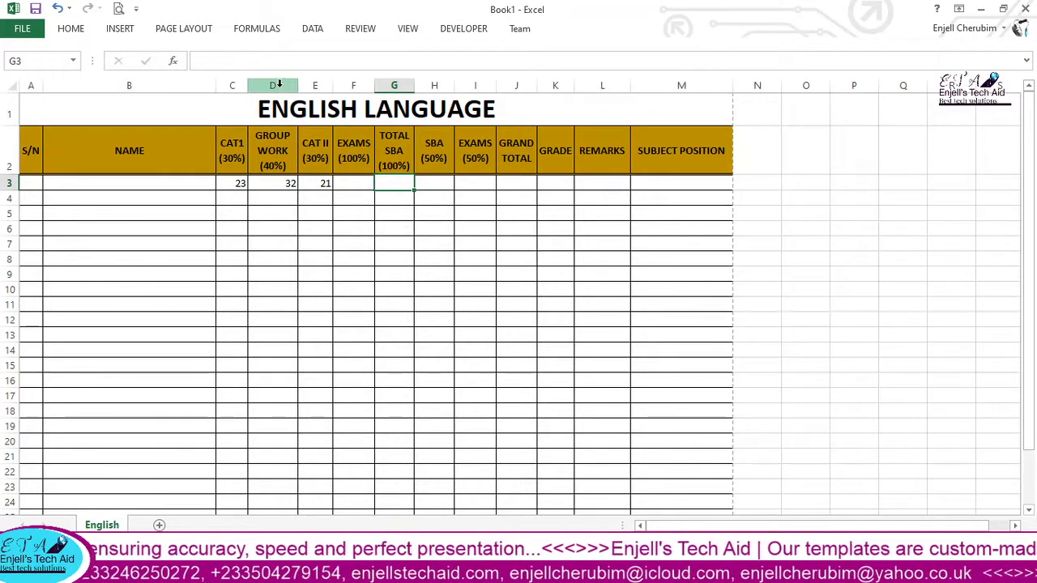
left_click(261, 61)
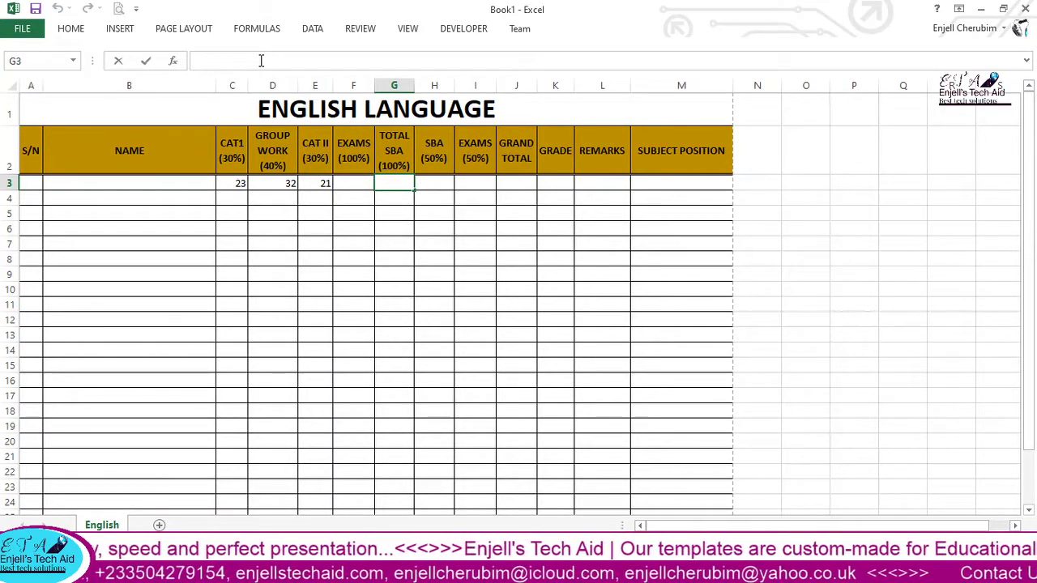
key("Return")
left_click(389, 182)
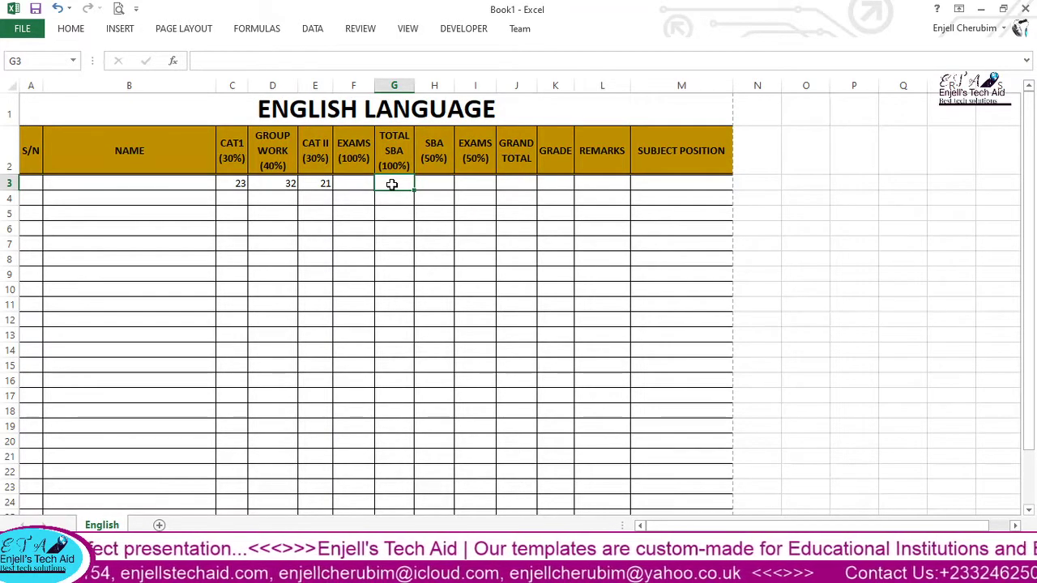
Enter =SUM(C3:E3) in G3 so the Total SBA shows 76.
double_click(392, 184)
type("=")
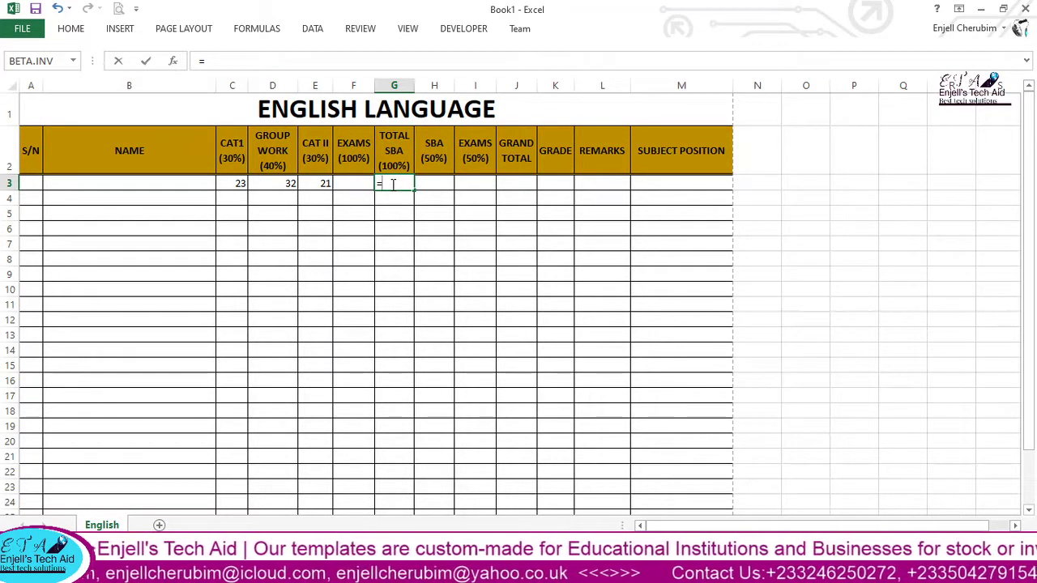
type("SU")
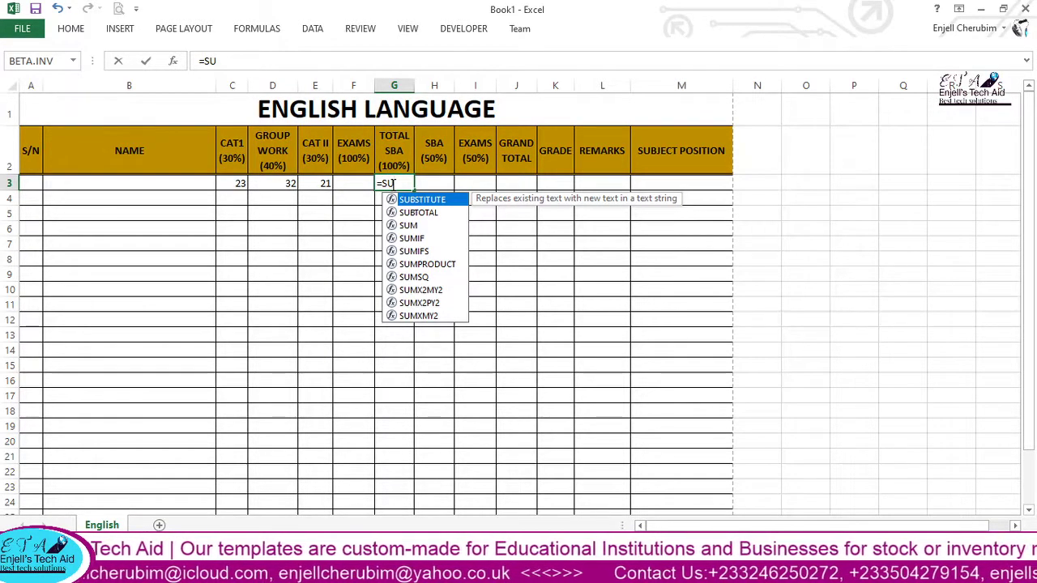
key("Down")
key("Down")
type("M(")
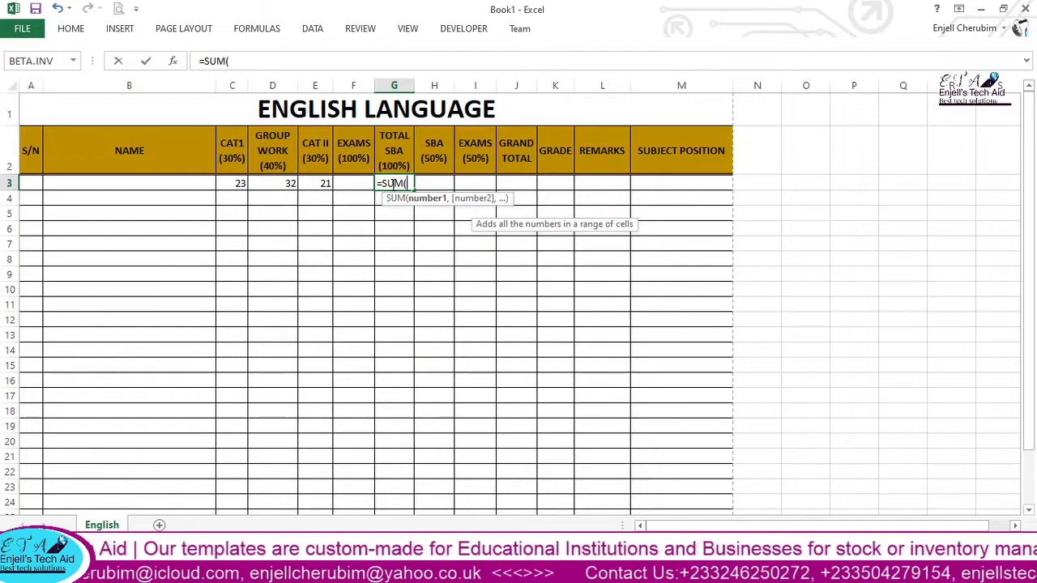
left_click_drag(233, 187, 319, 183)
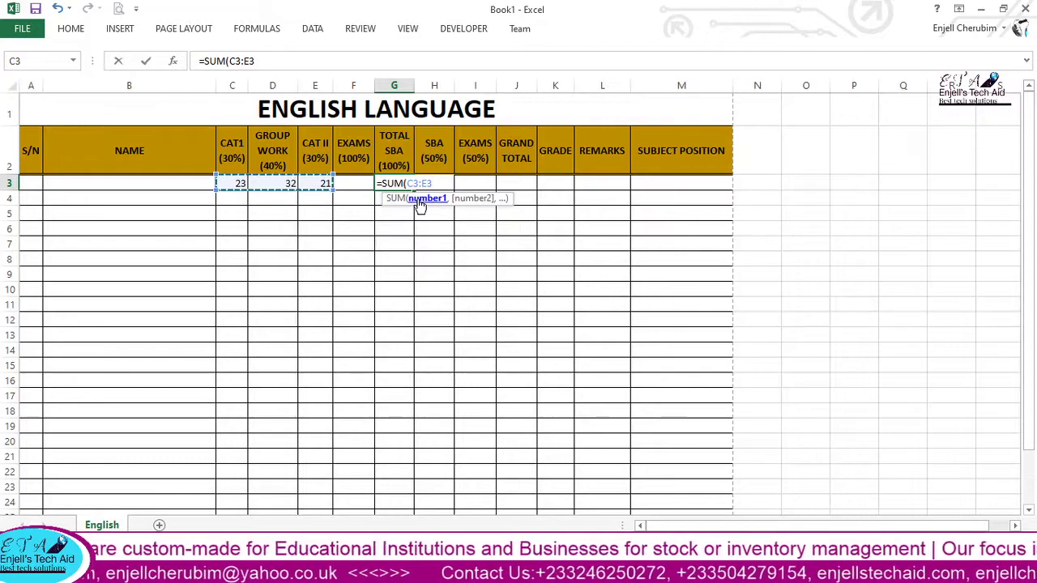
left_click(257, 61)
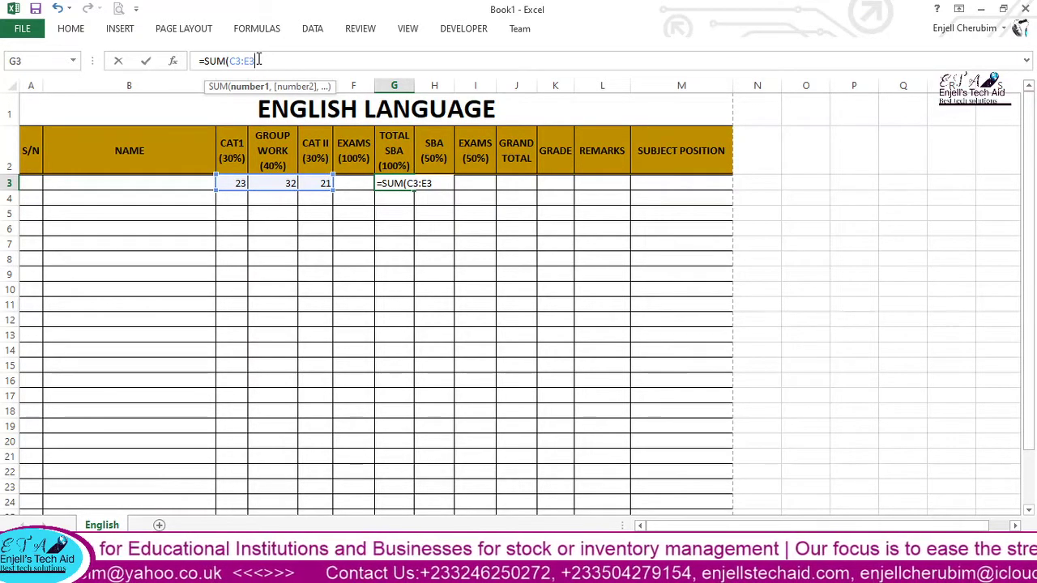
type(")")
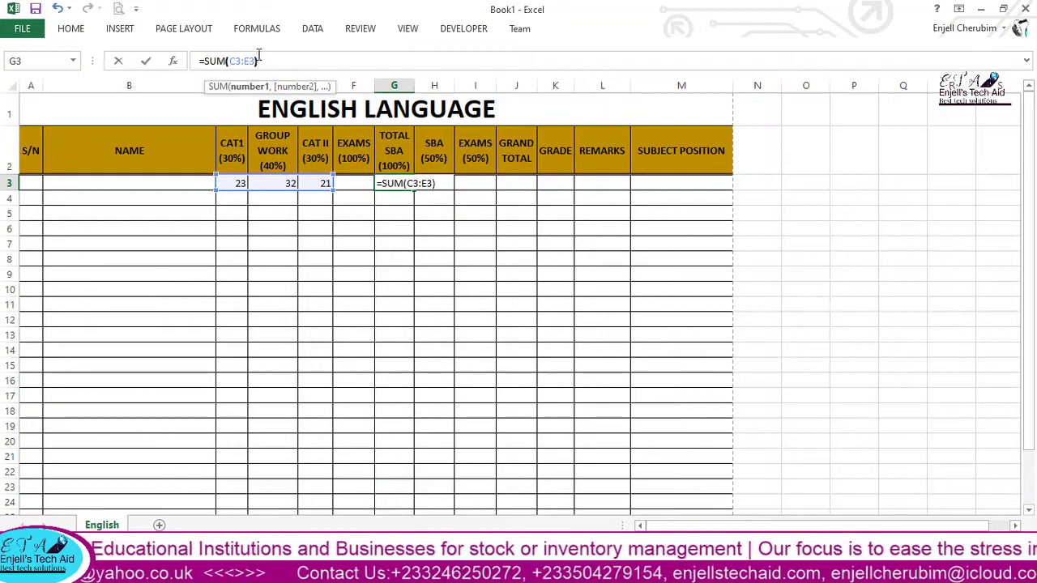
key("Return")
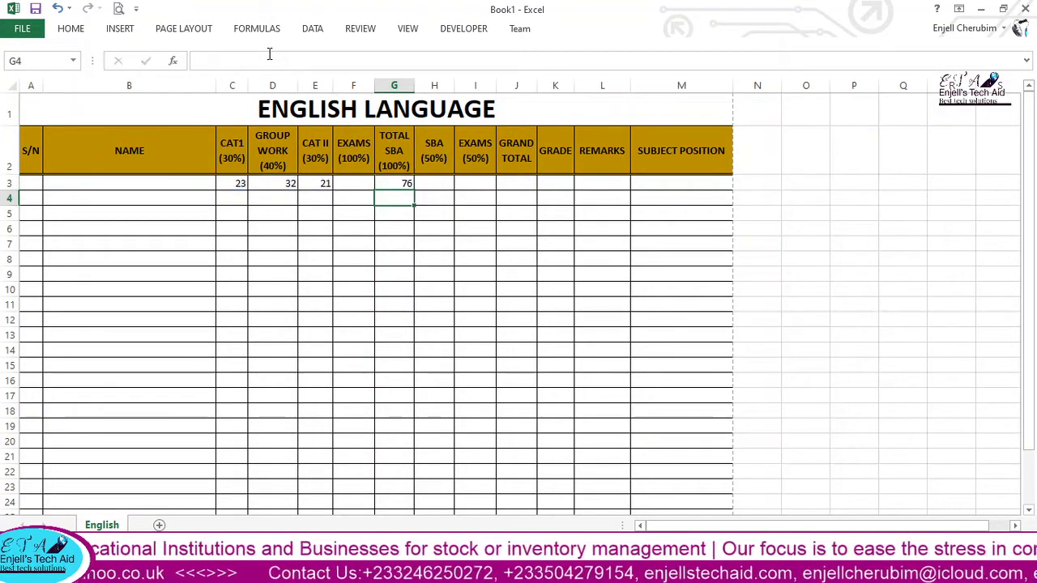
left_click(403, 184)
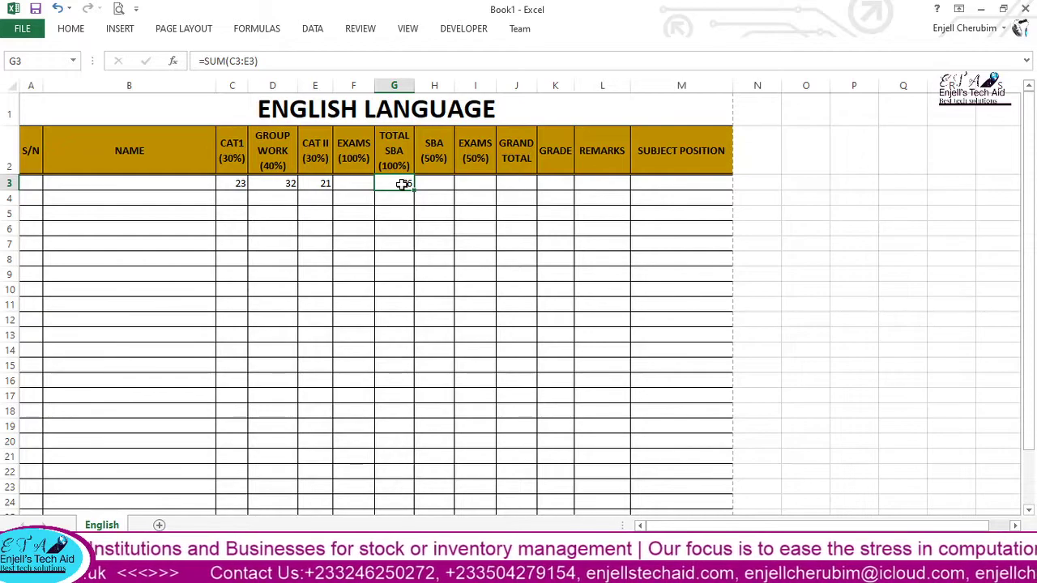
left_click(391, 197)
left_click(396, 183)
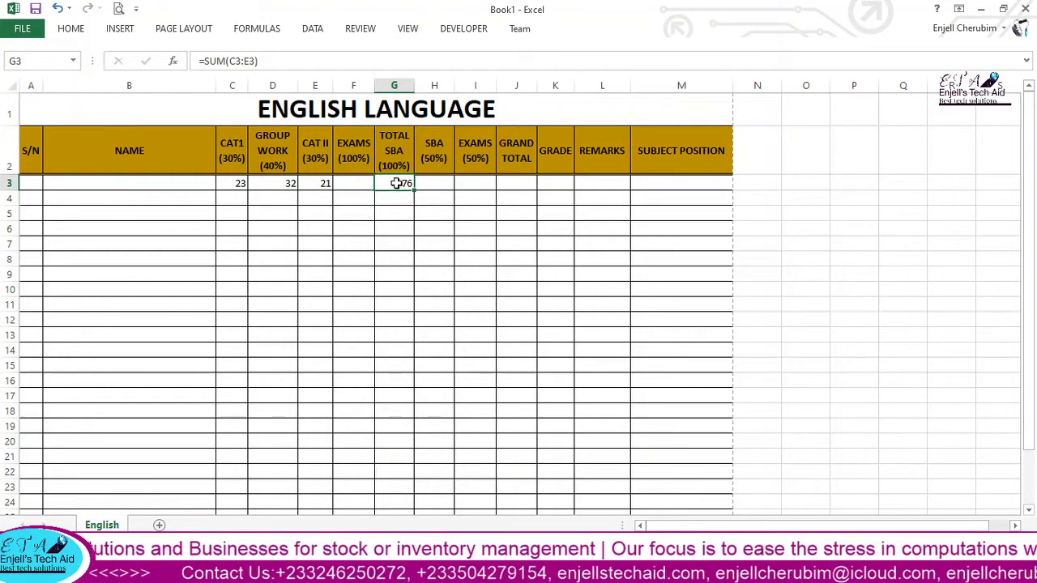
left_click(396, 196)
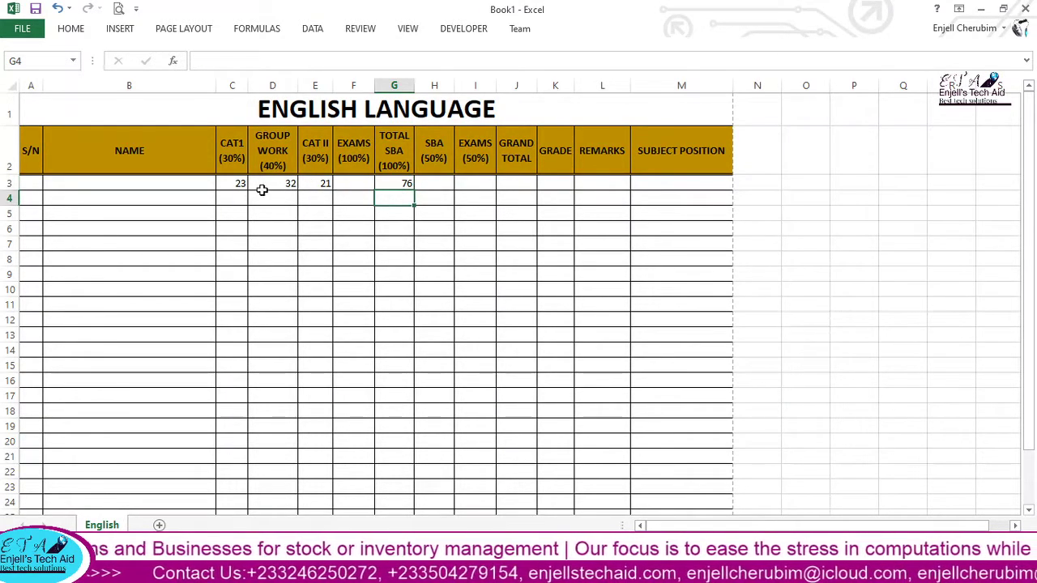
left_click_drag(238, 185, 304, 183)
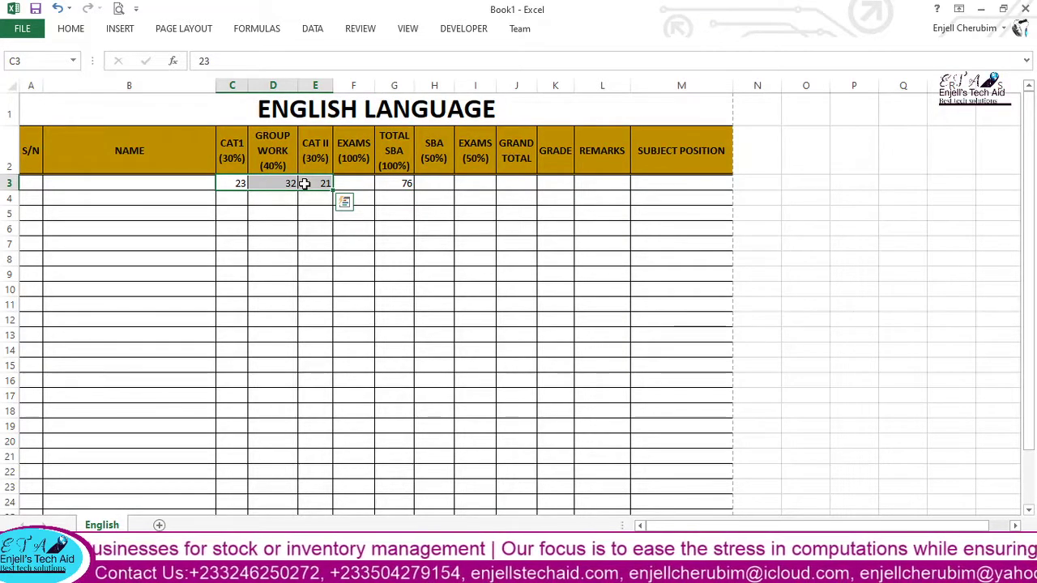
key("Delete")
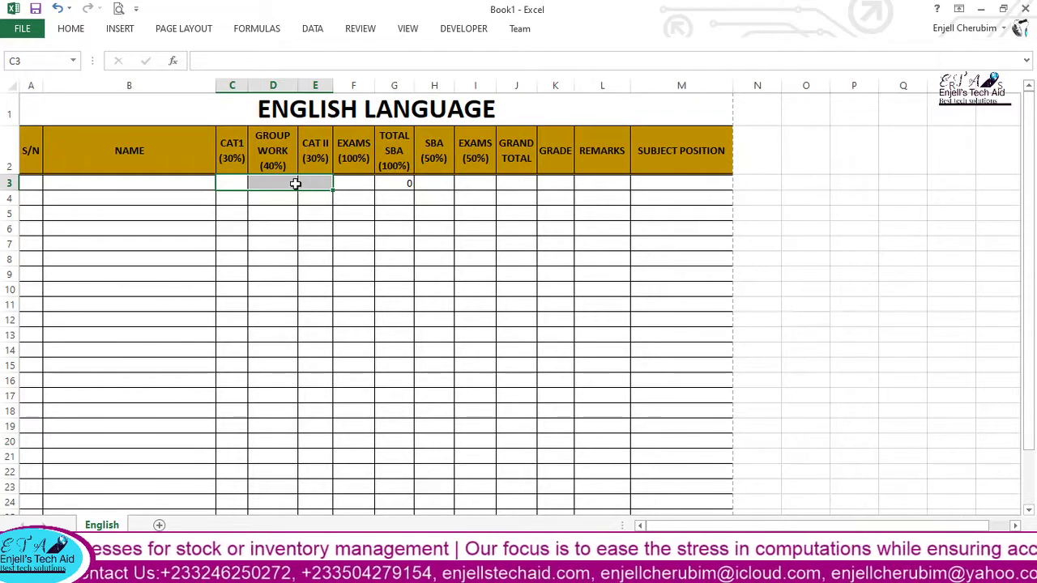
left_click(296, 232)
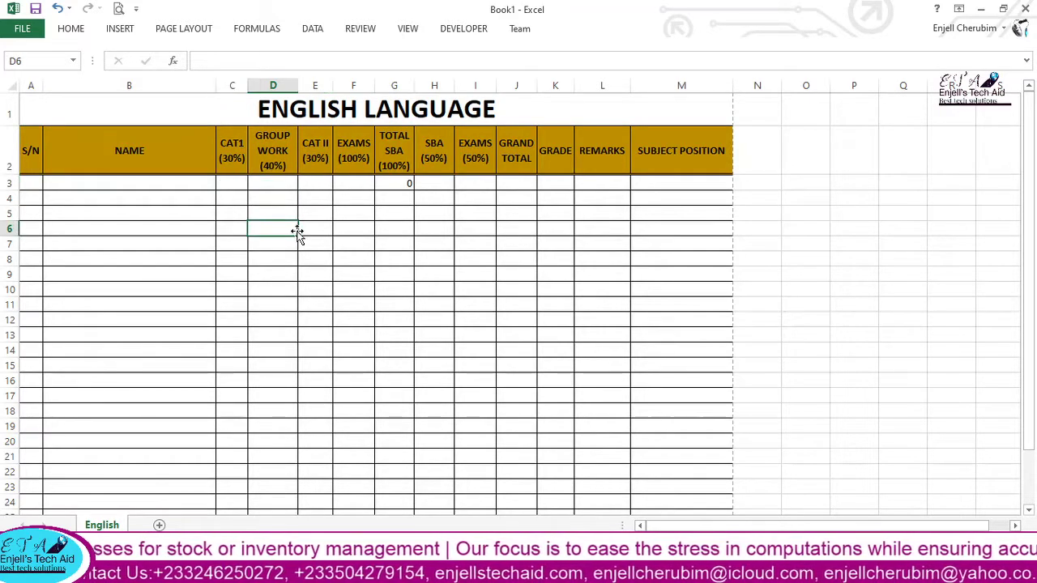
left_click(405, 183)
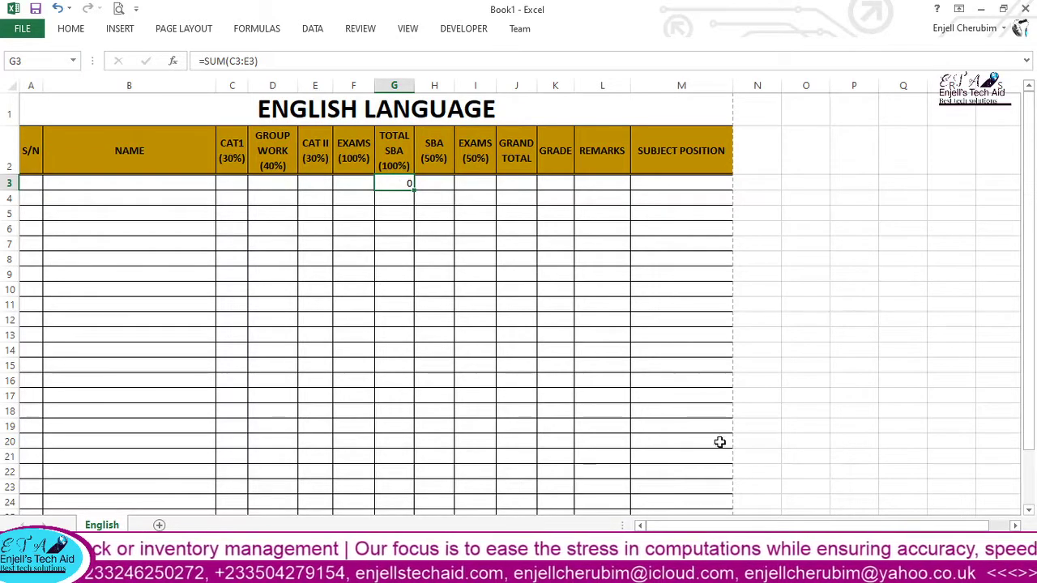
scroll(705, 421, "up", 1, "ctrl")
scroll(609, 356, "up", 1, "ctrl")
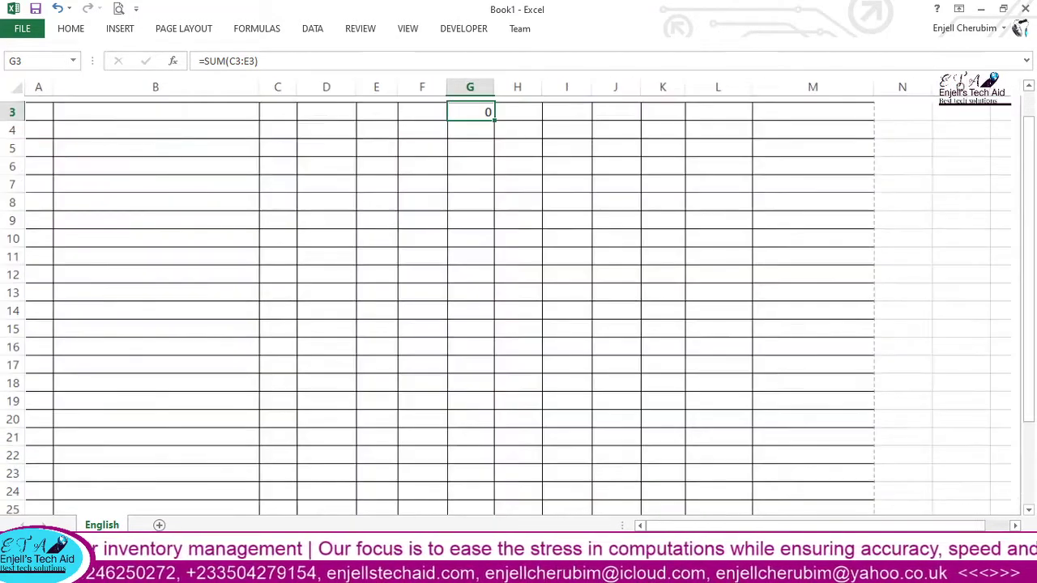
scroll(590, 324, "up", 1)
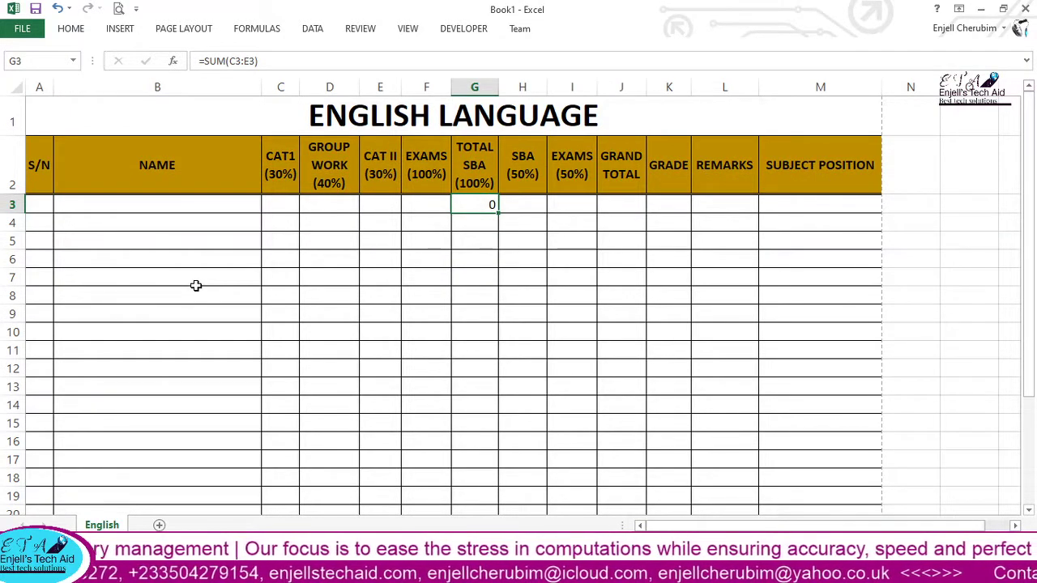
left_click(458, 238)
left_click(487, 208)
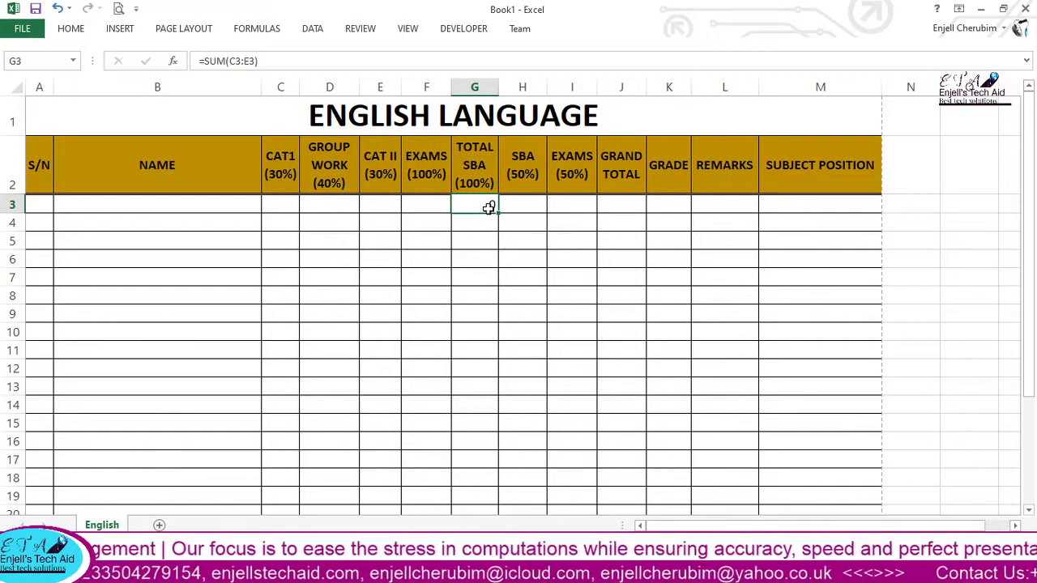
left_click(481, 238)
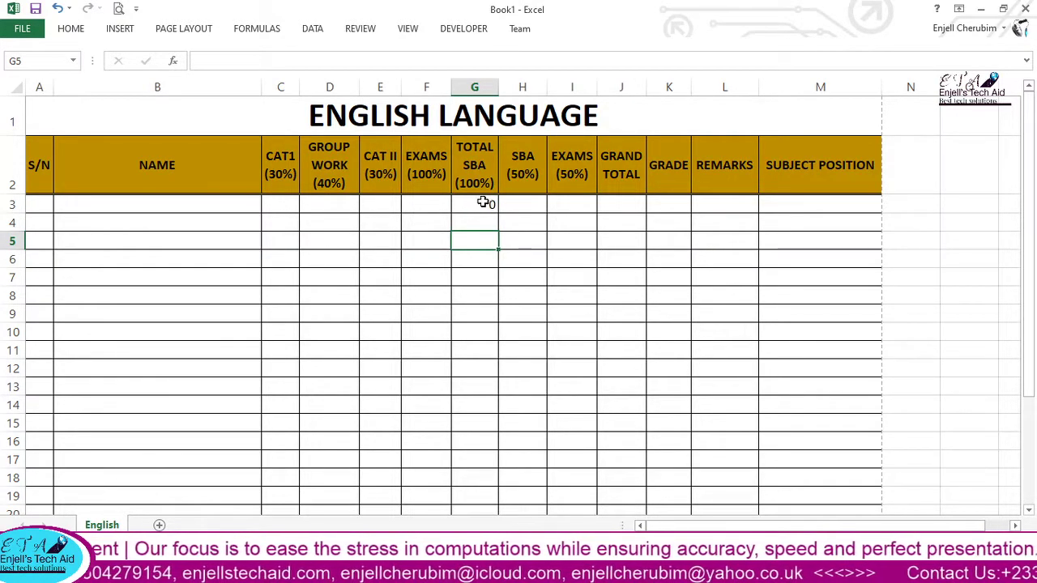
left_click(483, 204)
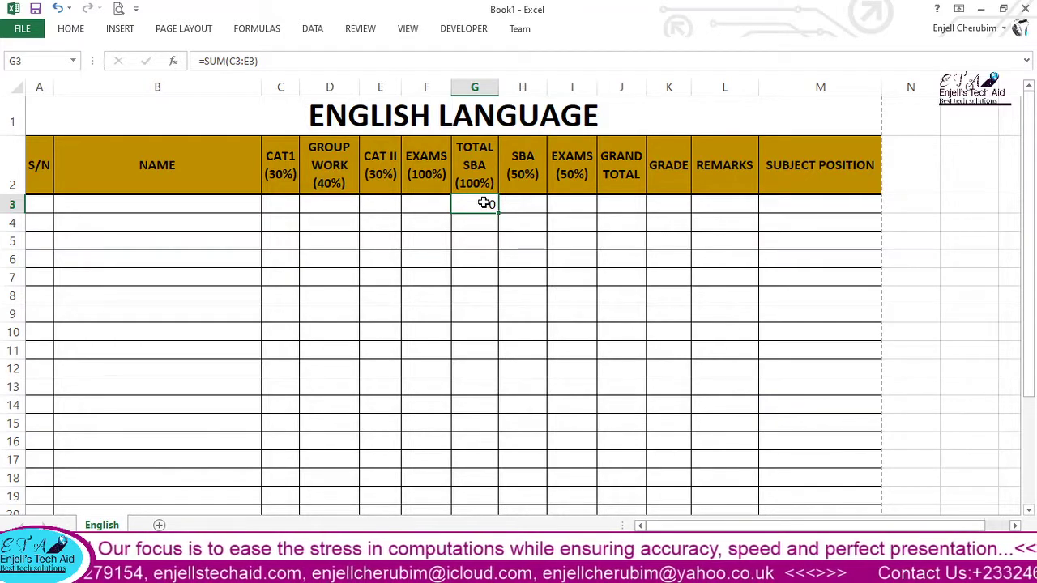
left_click(279, 205)
left_click_drag(309, 206, 414, 208)
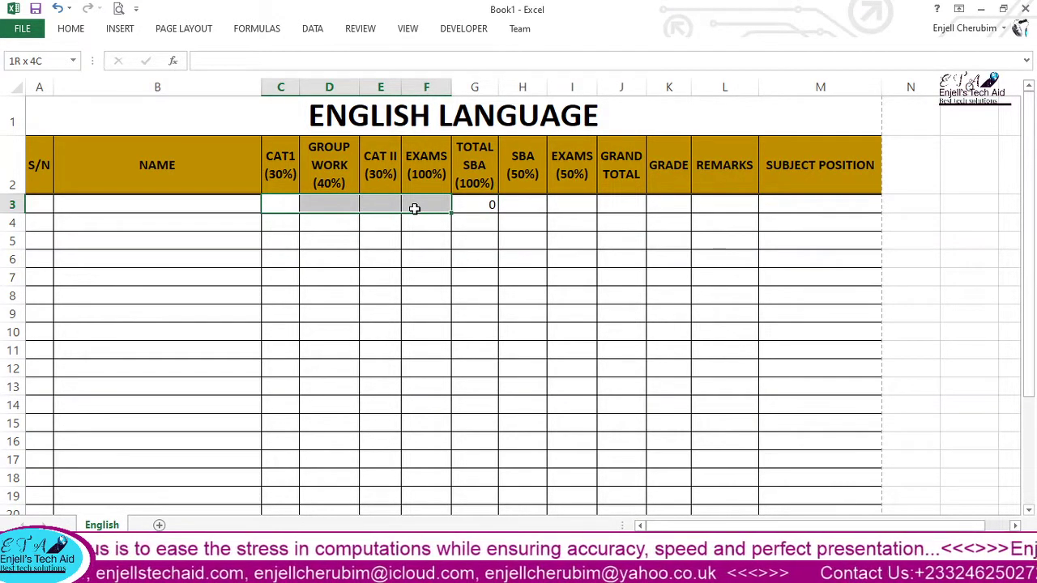
left_click(484, 206)
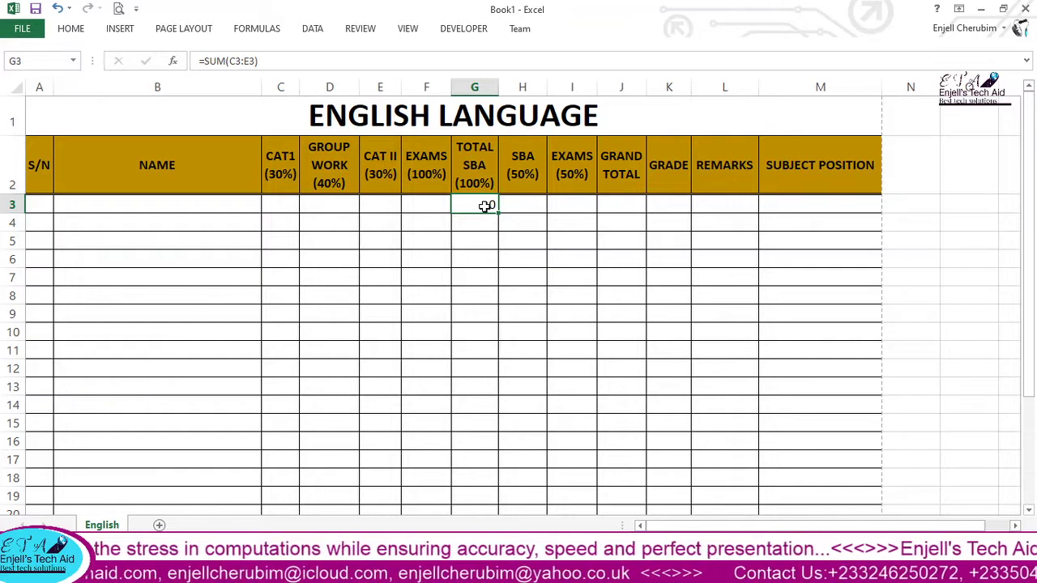
Insert IF(SUM(C3:E3)=0, at the start of the G3 formula.
left_click(205, 64)
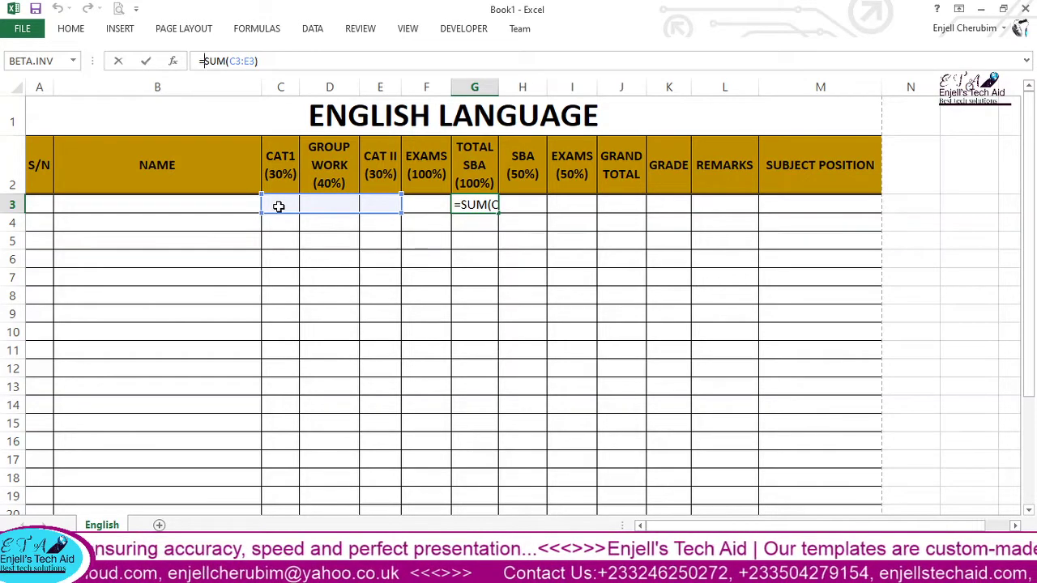
type("IF(")
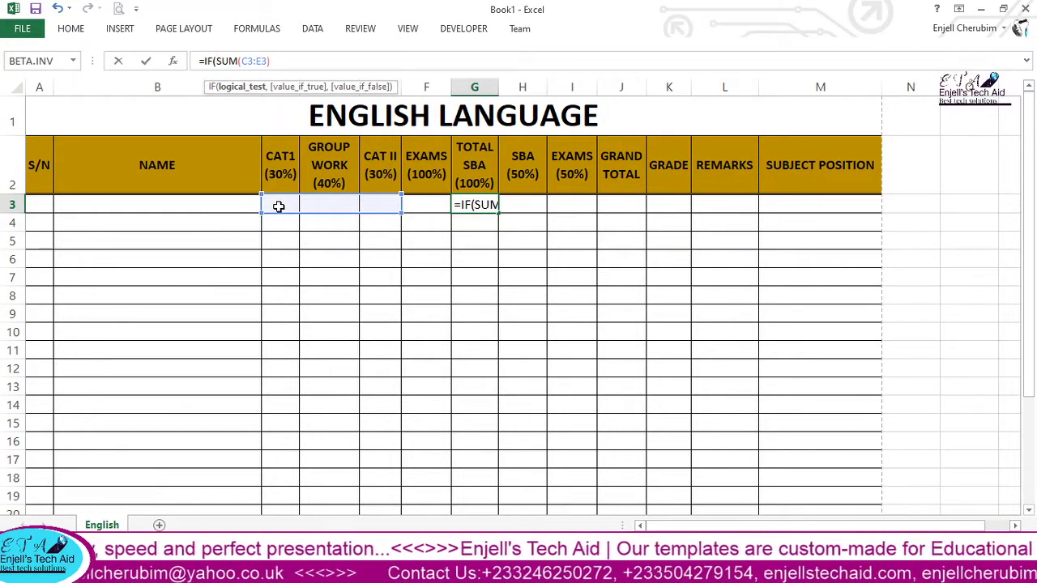
type("SU")
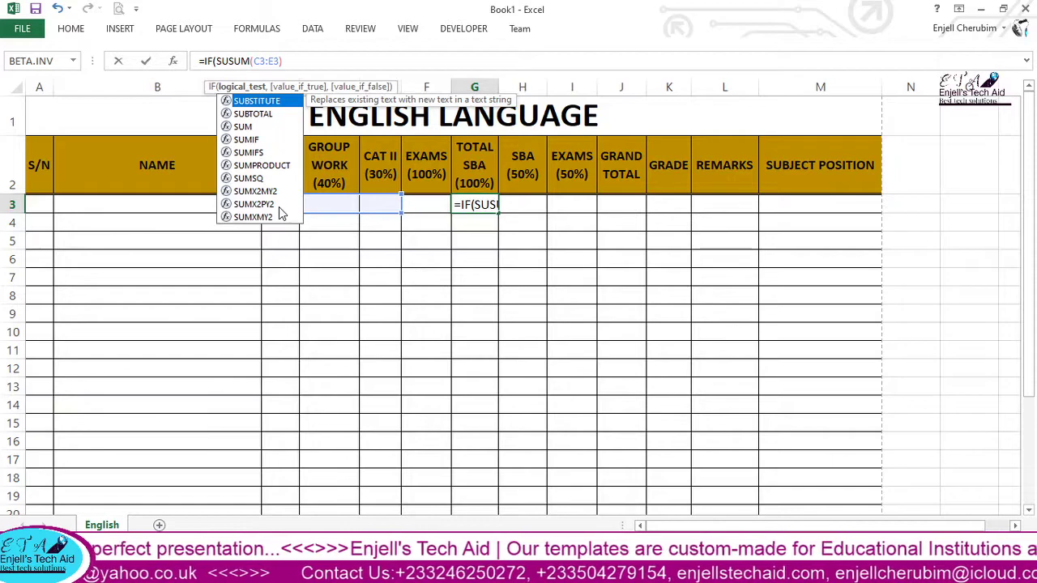
type("M")
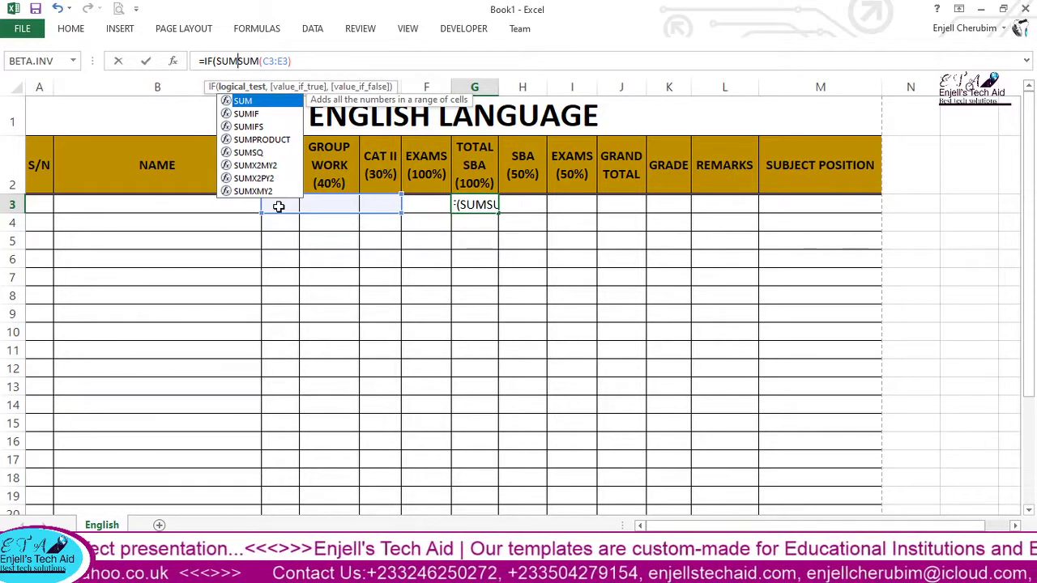
type("(")
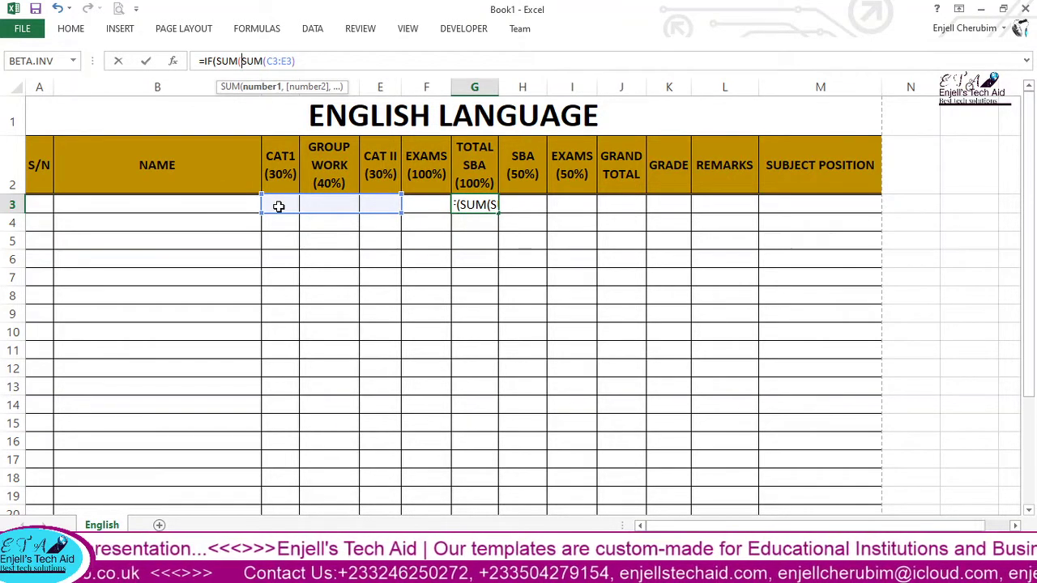
left_click_drag(277, 206, 376, 212)
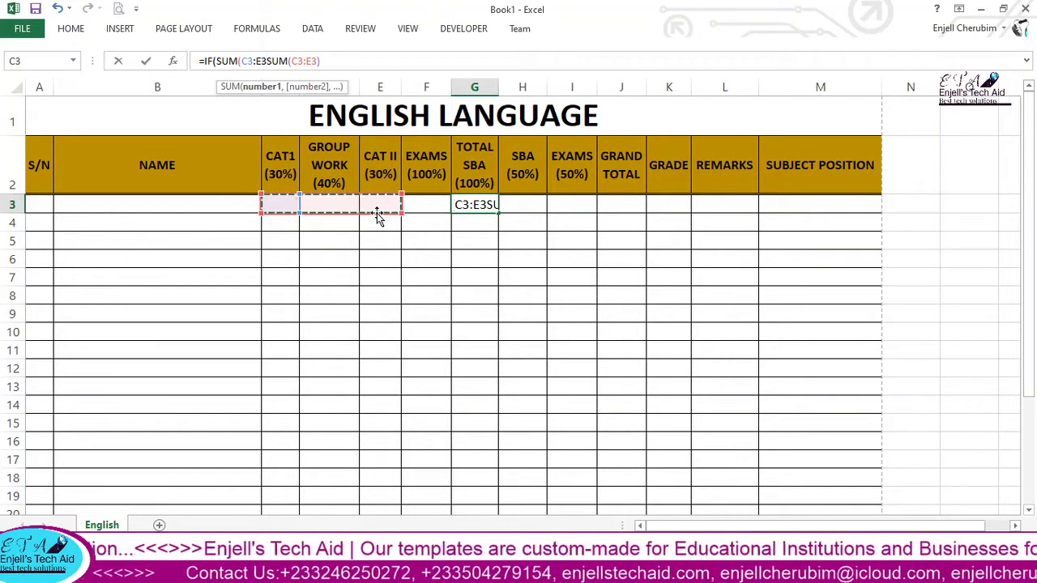
type(")")
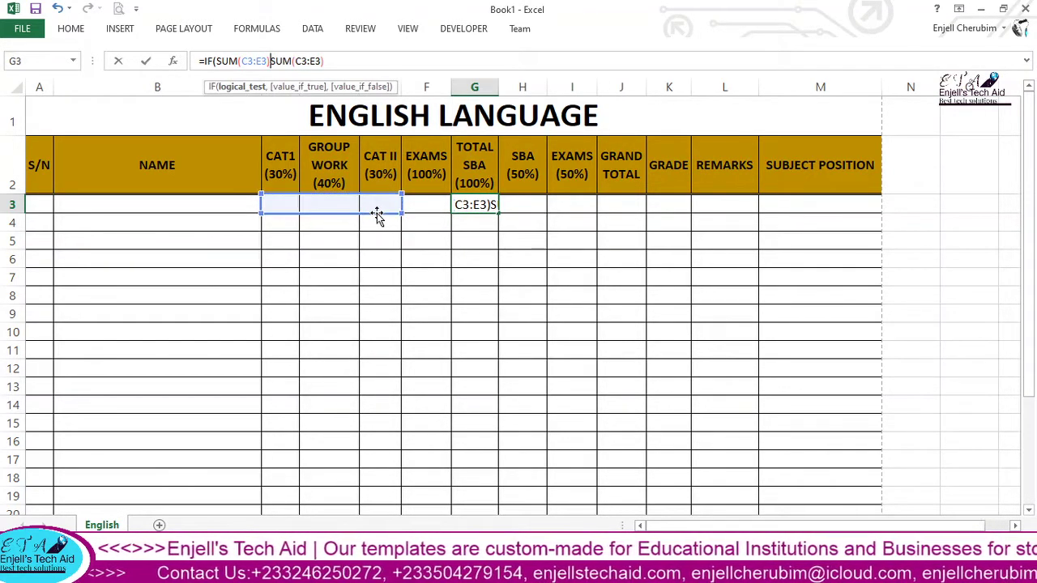
type("=")
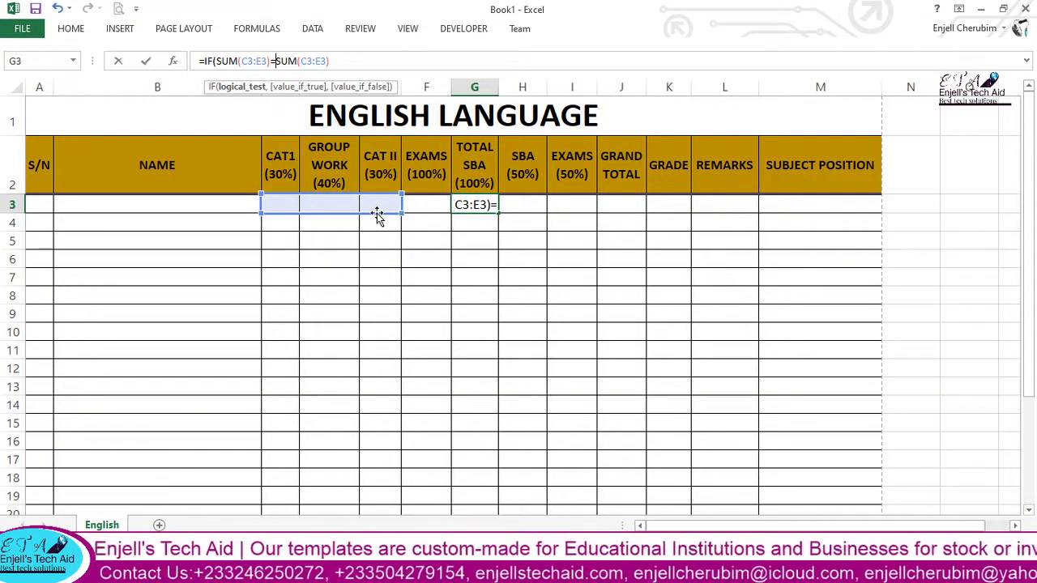
type("0")
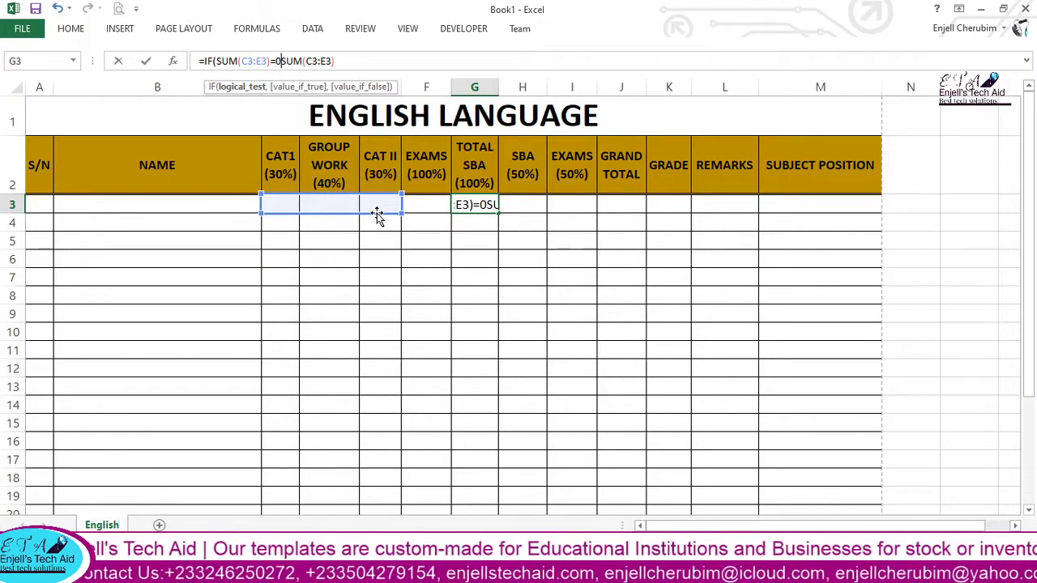
type(",")
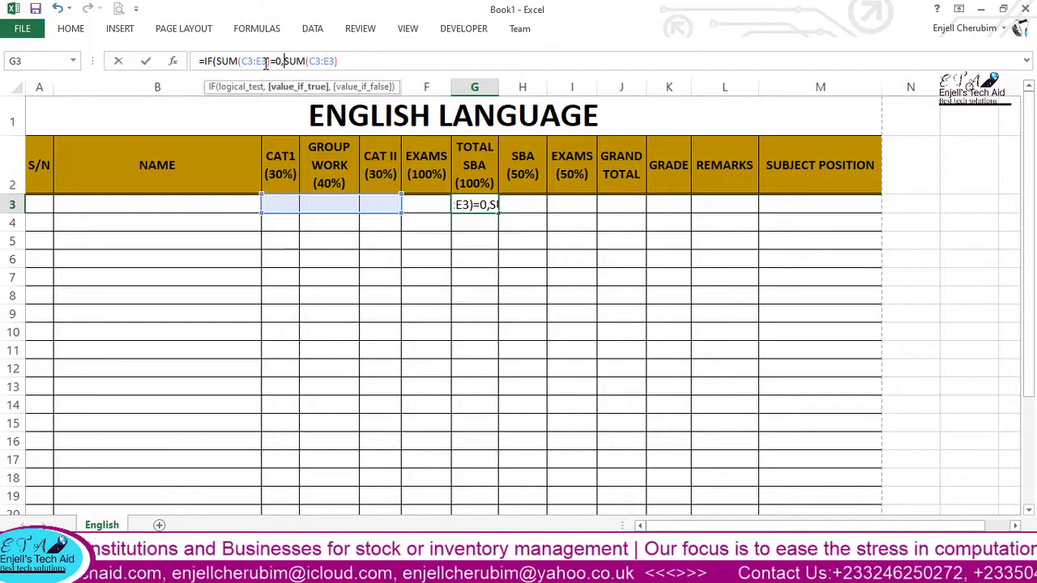
Complete and commit G3 as =IF(SUM(C3:E3)=0,"",SUM(C3:E3)).
type("@")
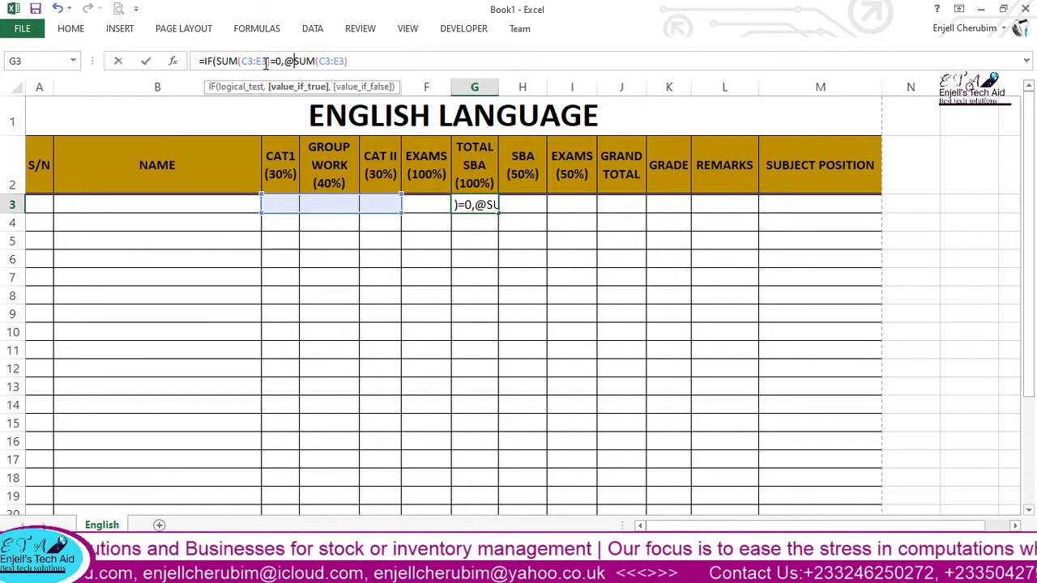
key("BackSpace")
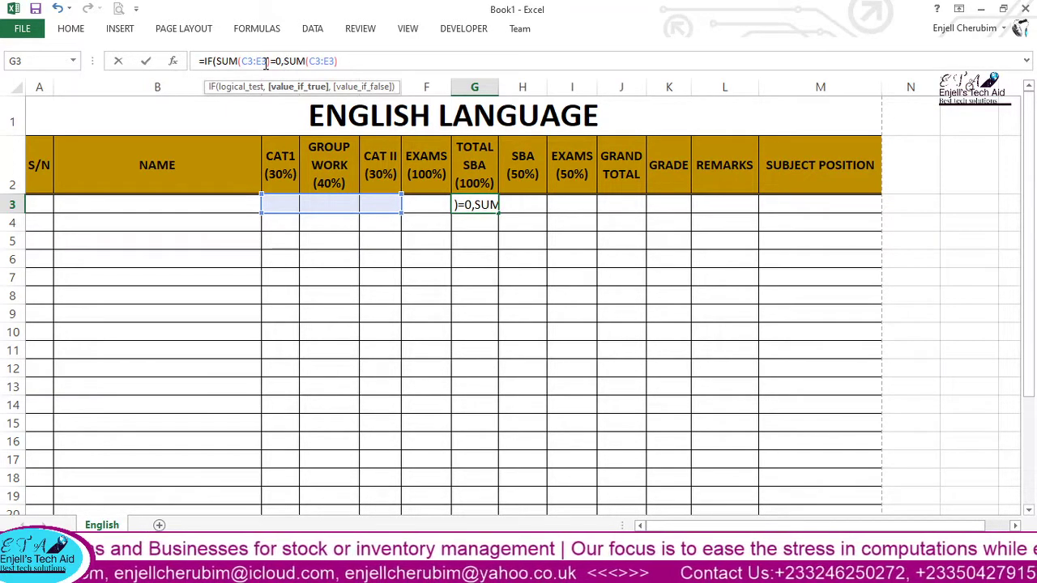
type("\"\"")
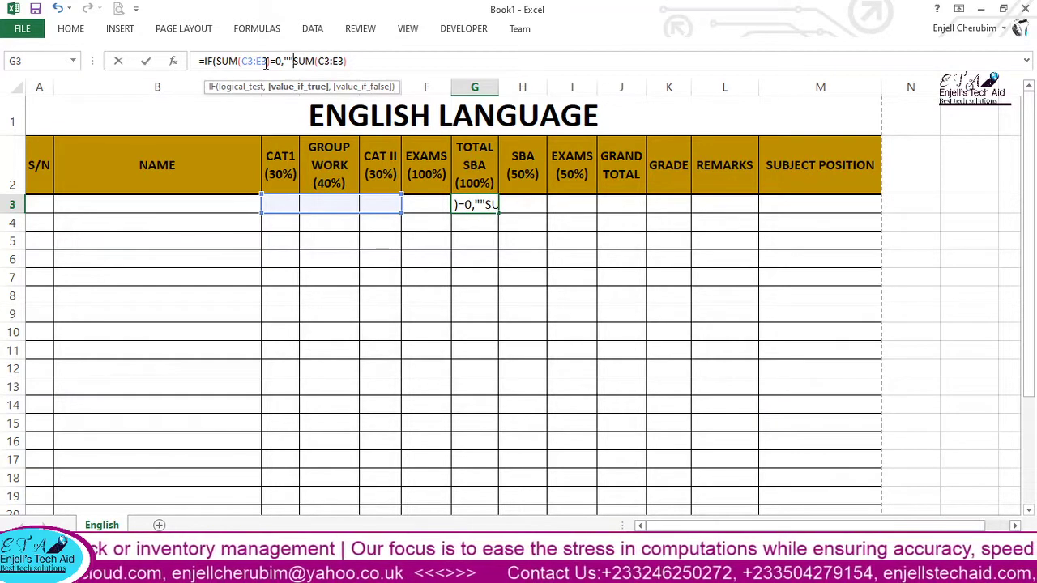
type("<")
key("BackSpace")
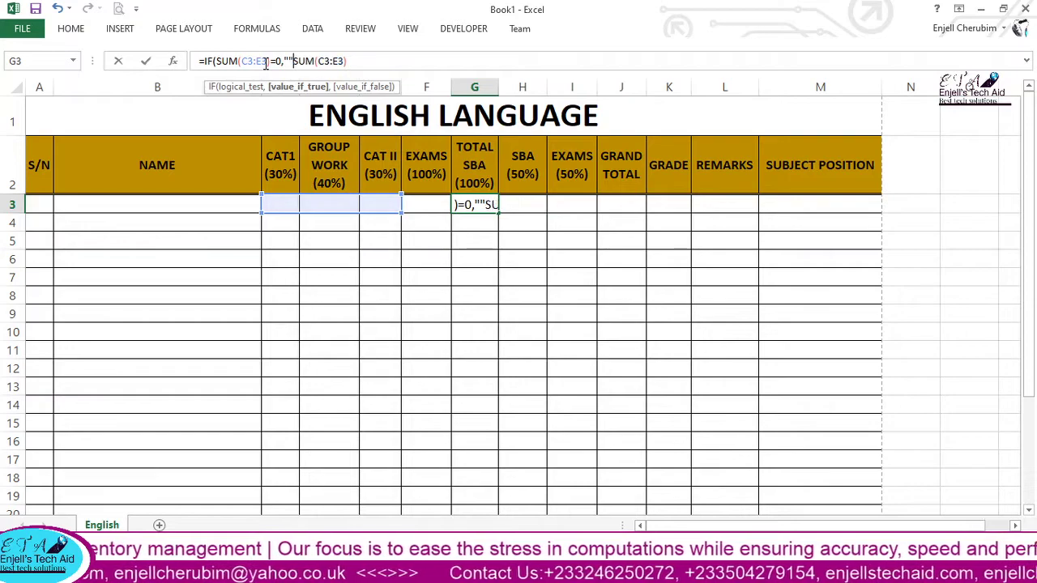
type(",")
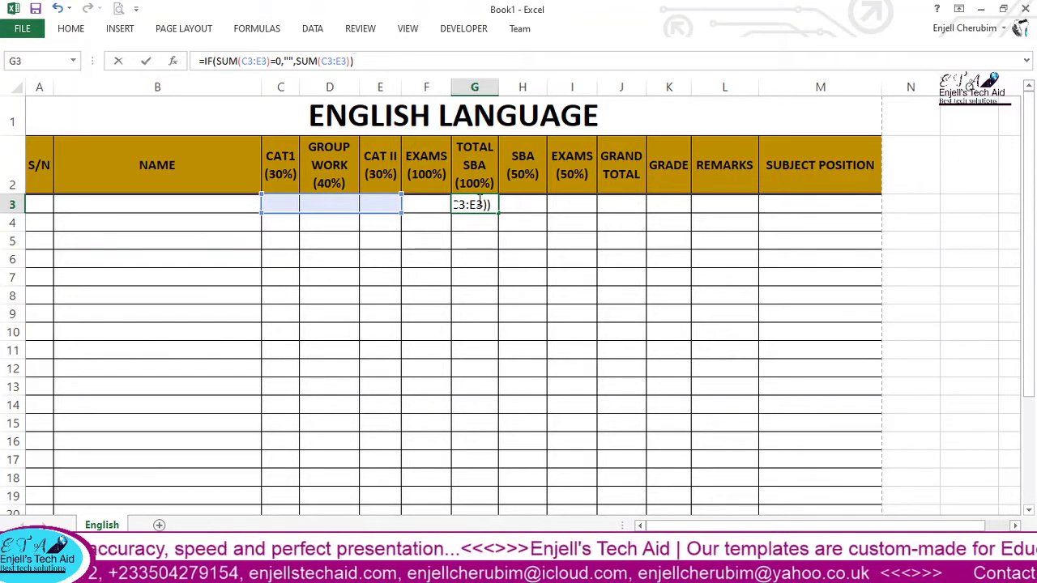
left_click(295, 62)
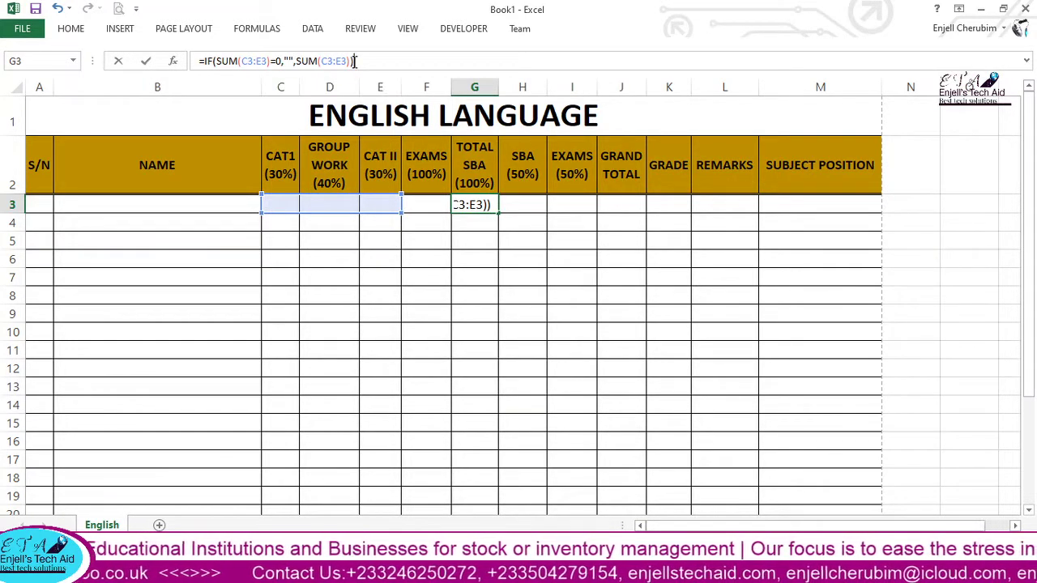
key("Return")
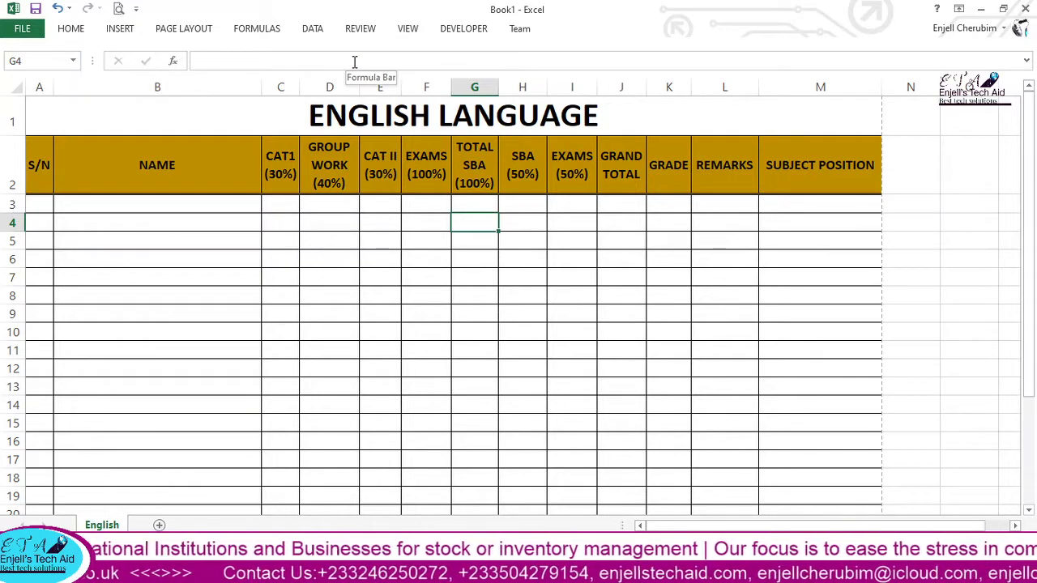
Enter test marks 23, 34 and 21 in C3:E3 so G3 totals 78.
left_click(276, 212)
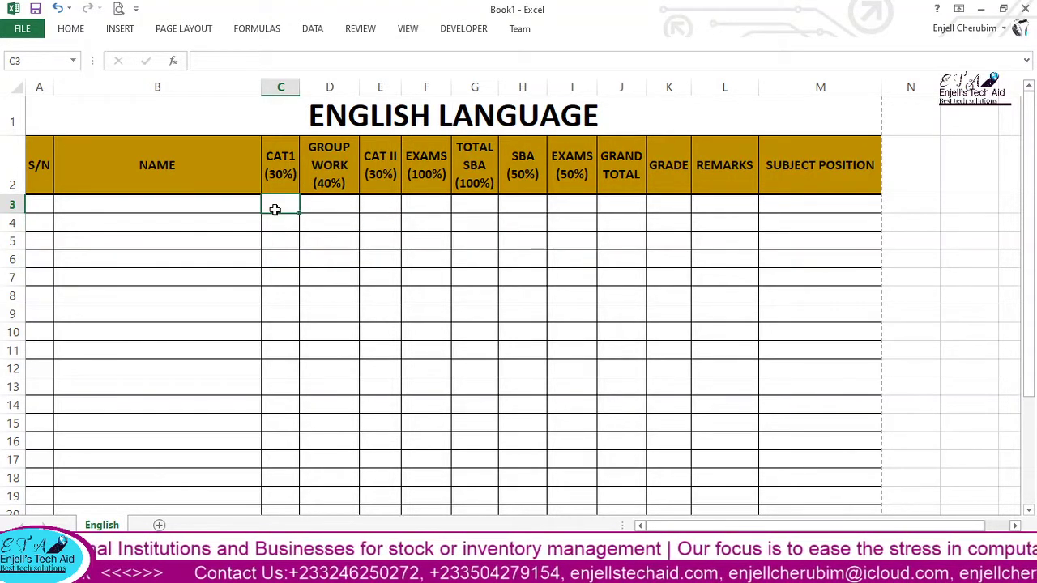
type("23")
left_click(327, 209)
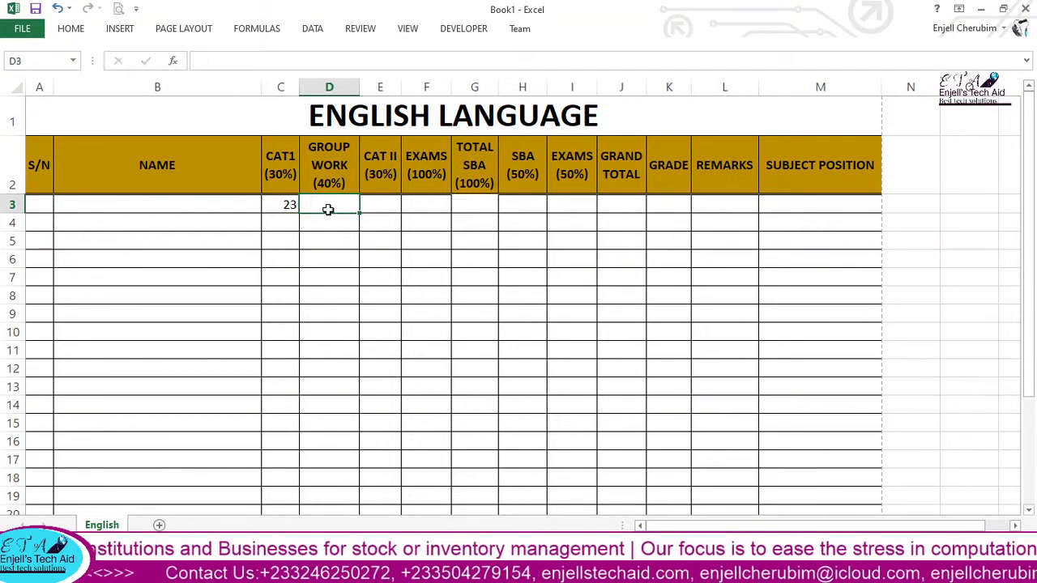
type("34")
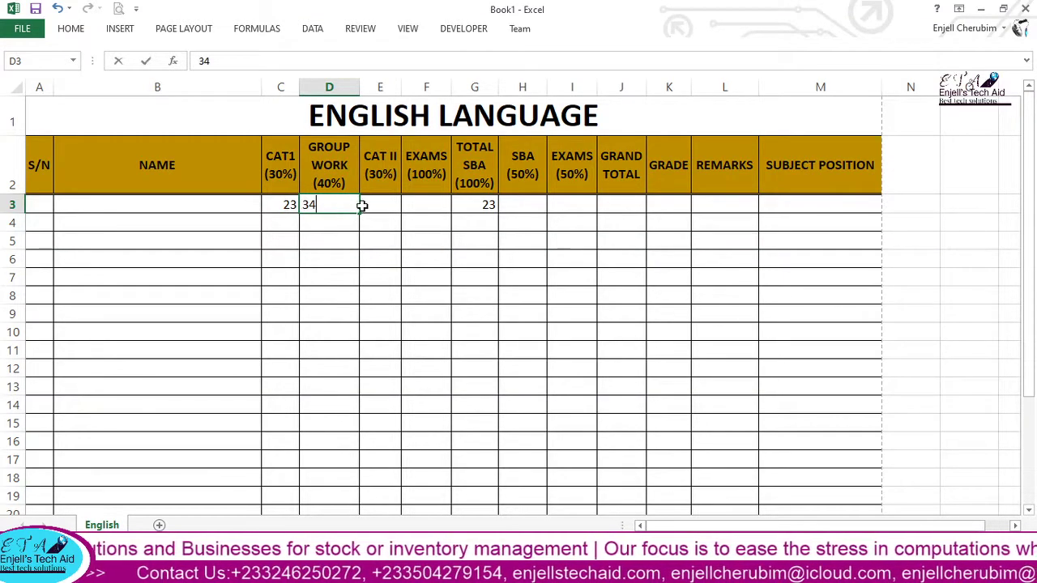
left_click(373, 205)
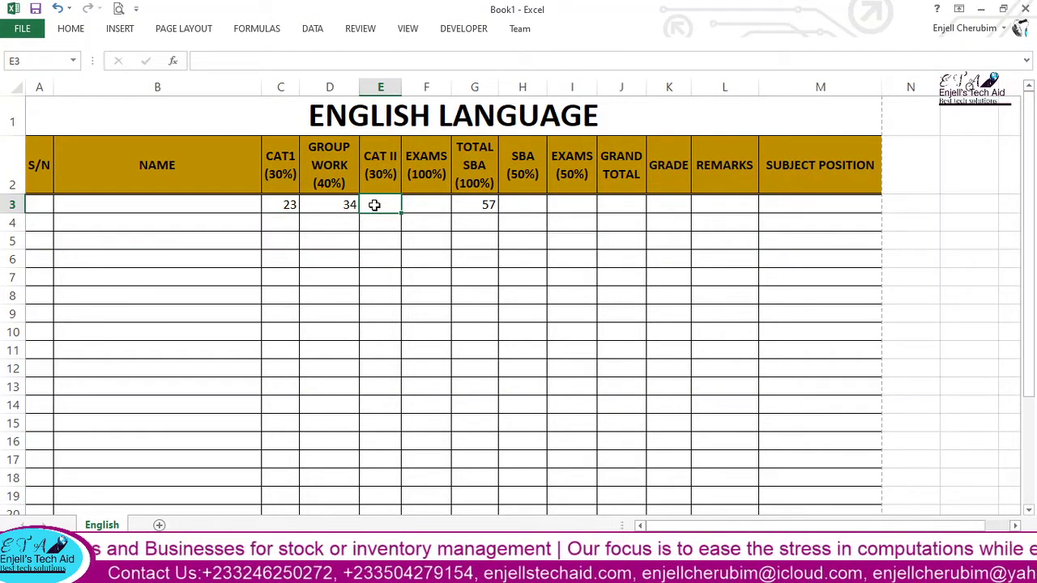
type("2")
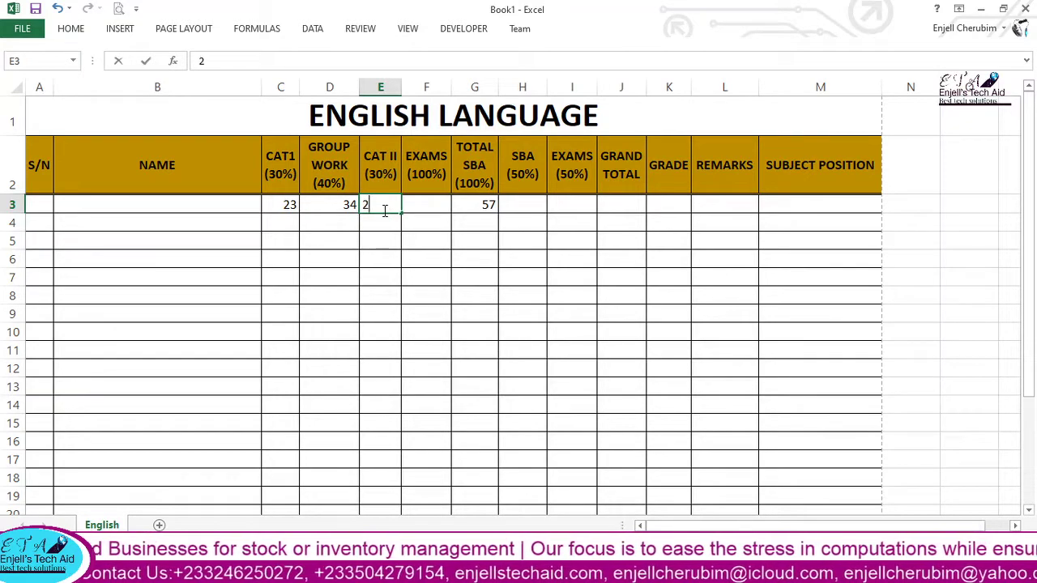
type("1")
left_click(382, 239)
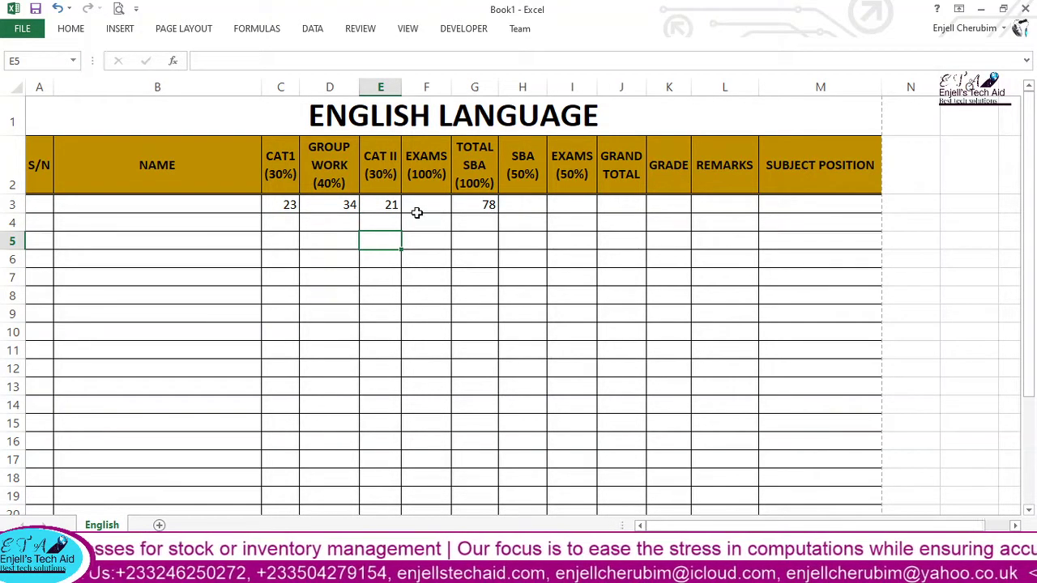
Clear the C3:E3 marks and check G3 now shows blank.
left_click_drag(381, 205, 297, 208)
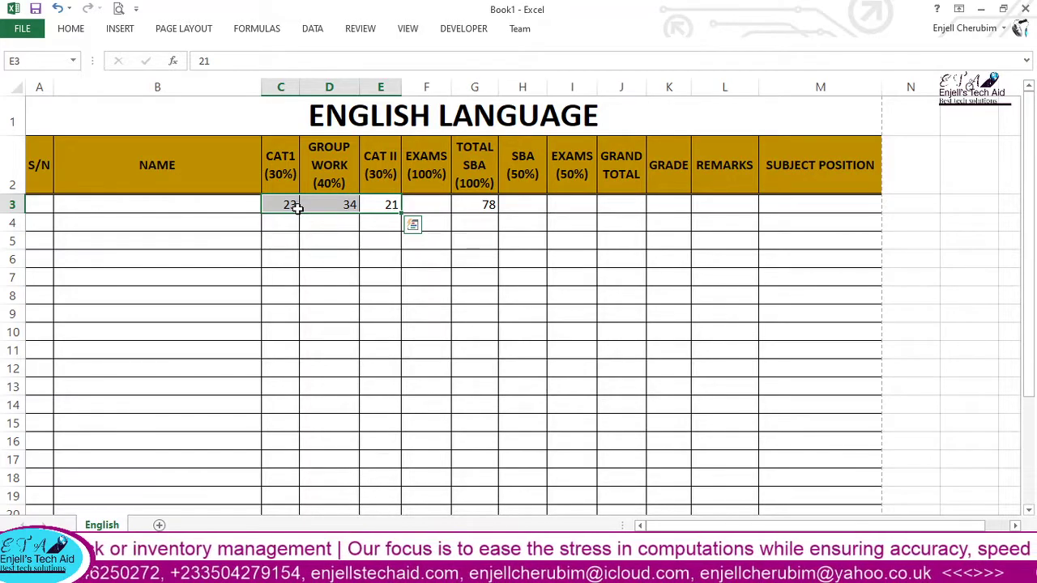
key("Delete")
left_click(309, 229)
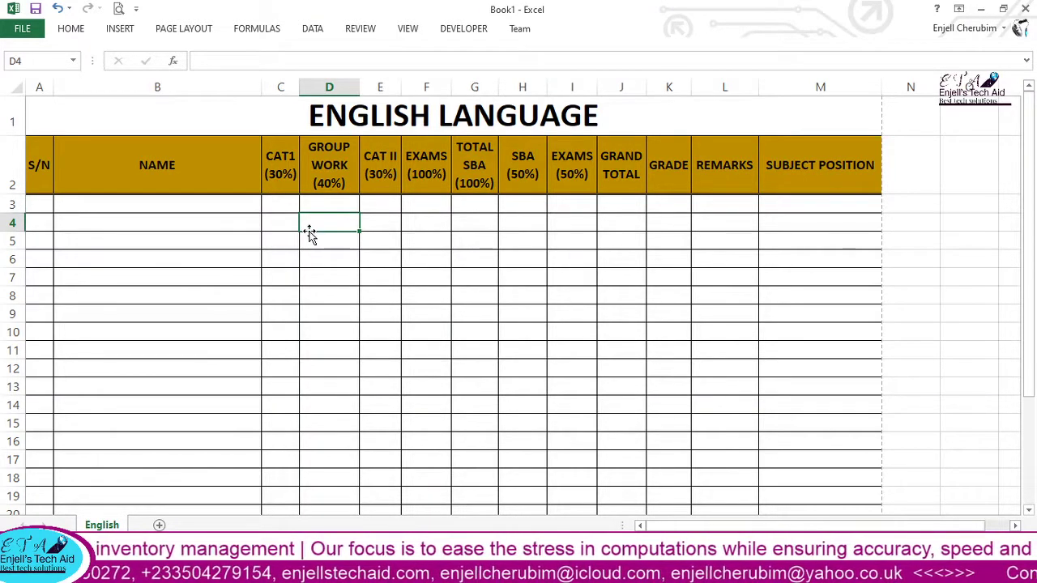
left_click(473, 206)
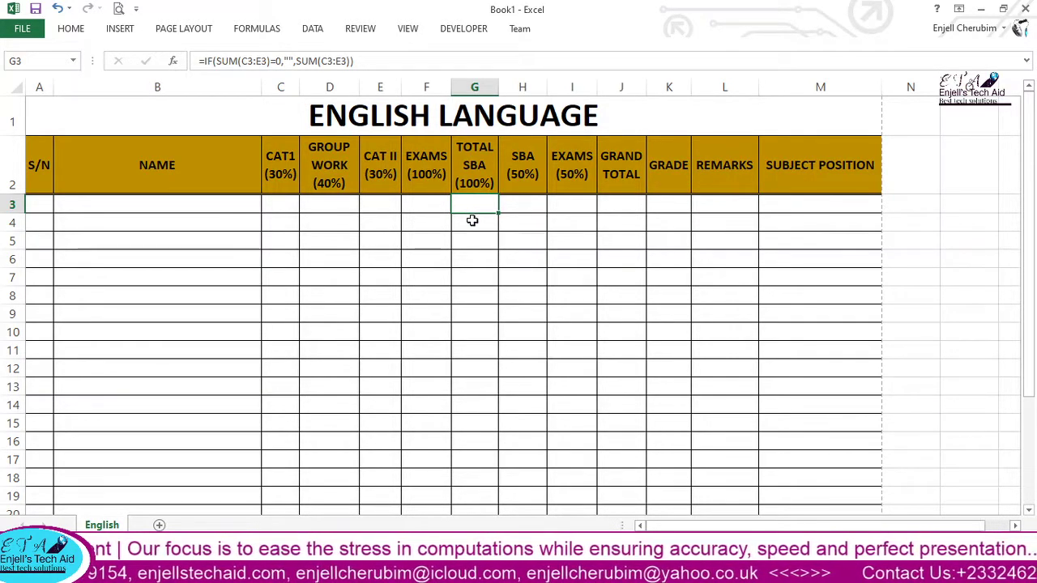
Put a dash between the quotes so G3 reads =IF(SUM(C3:E3)=0,"-",SUM(C3:E3)).
left_click(288, 62)
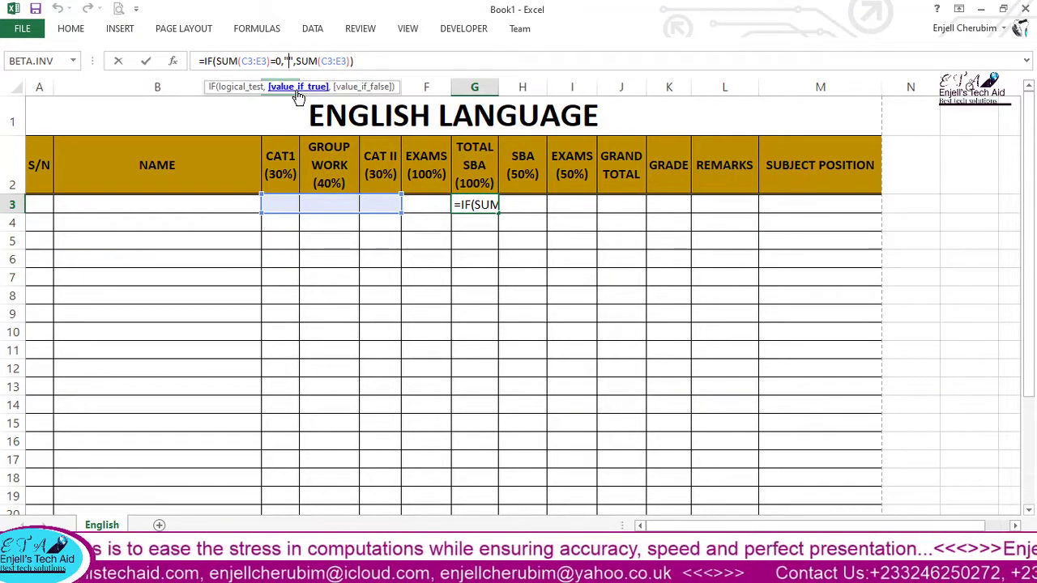
type("-")
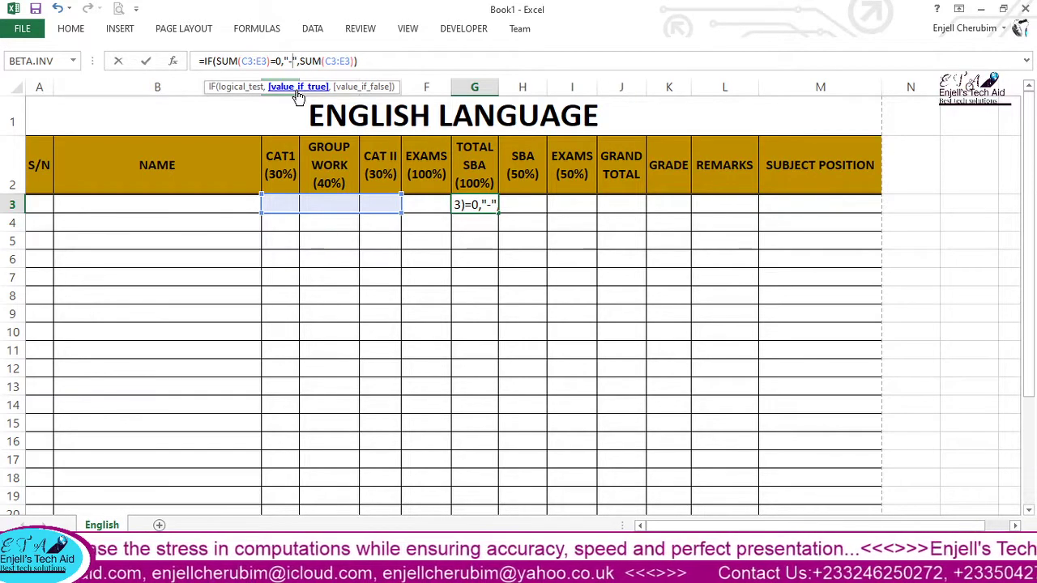
key("Return")
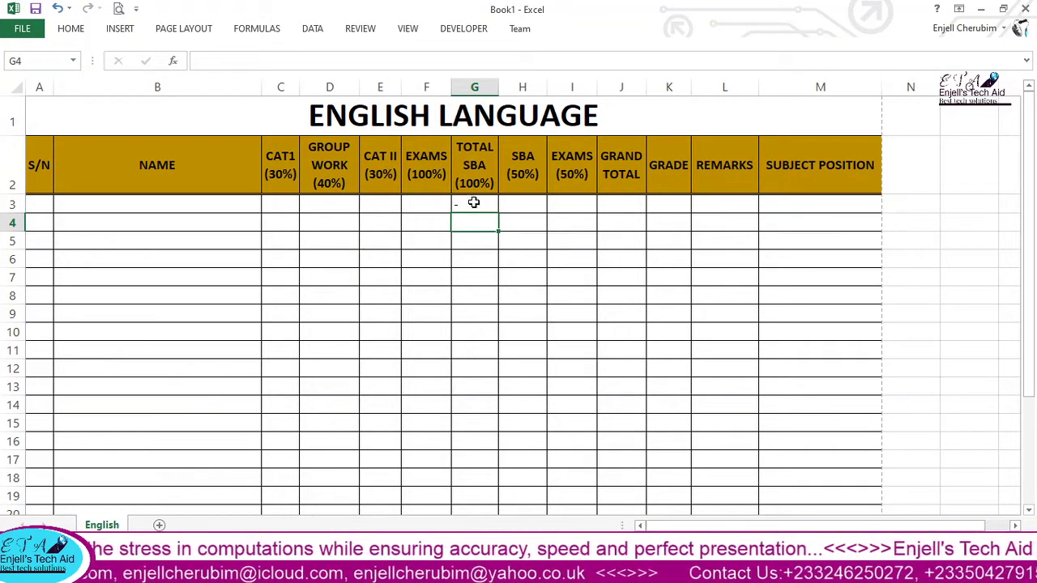
Recheck the G3 formula and return to the row-3 mark cells C3:E3.
left_click(474, 204)
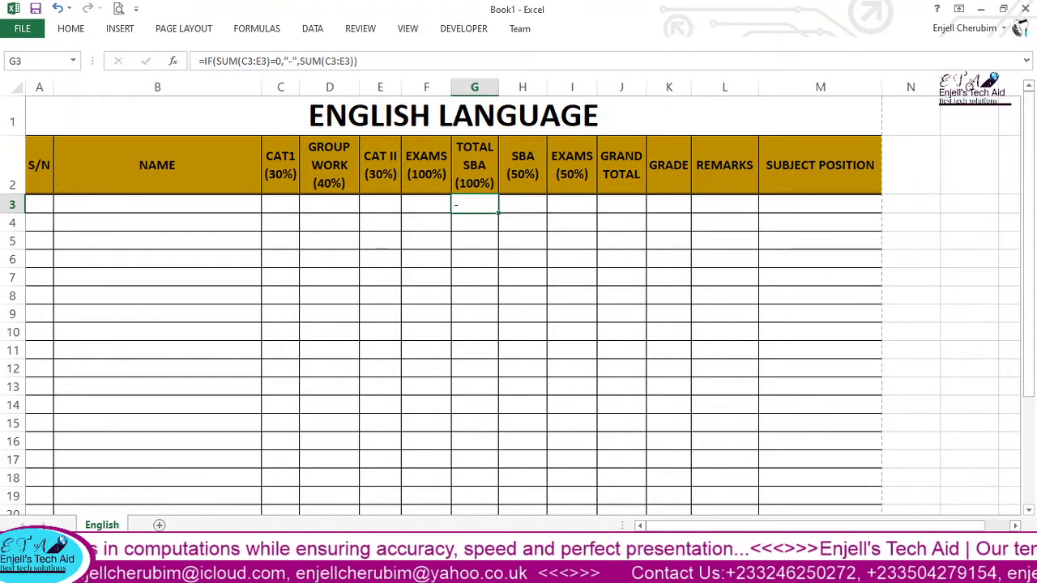
scroll(628, 370, "up", 2)
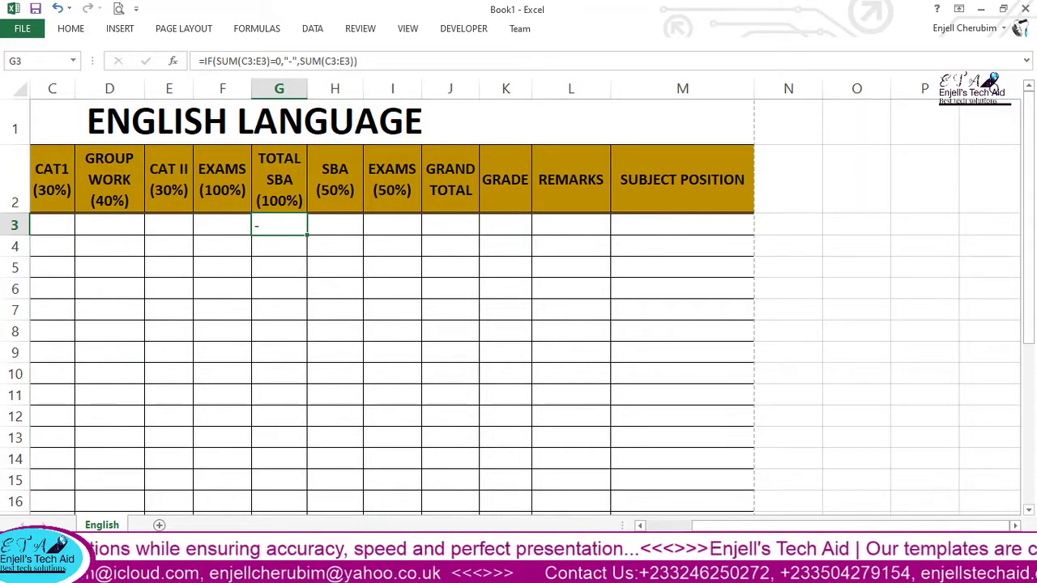
left_click_drag(898, 530, 853, 528)
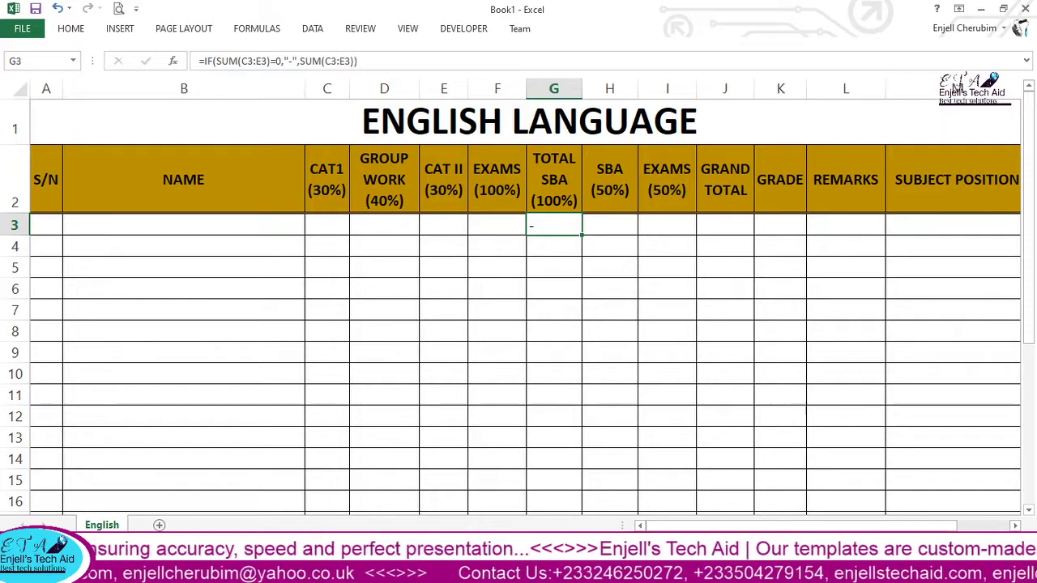
scroll(519, 296, "up", 1)
scroll(519, 296, "up", 1)
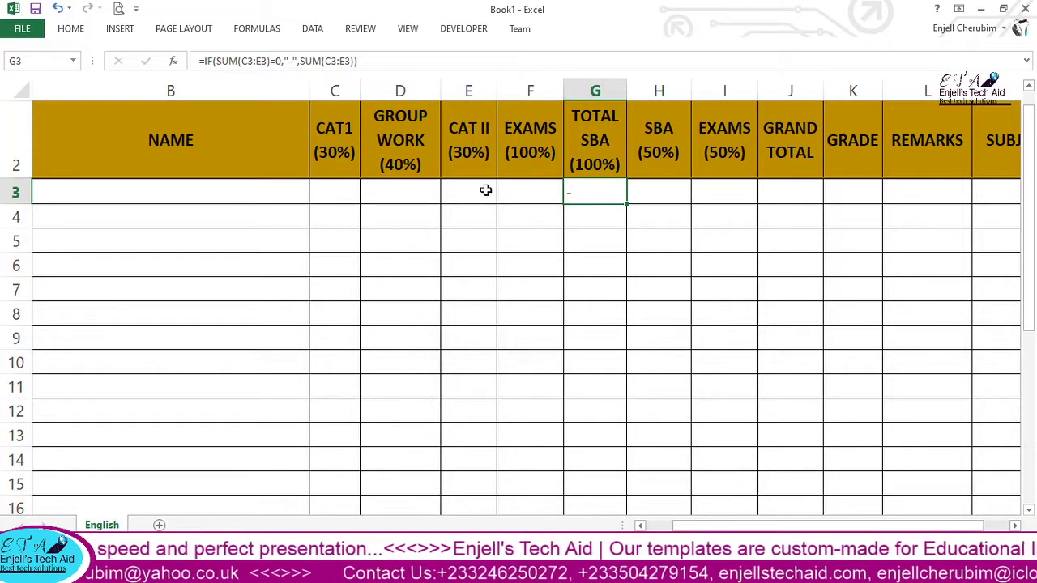
left_click(336, 192)
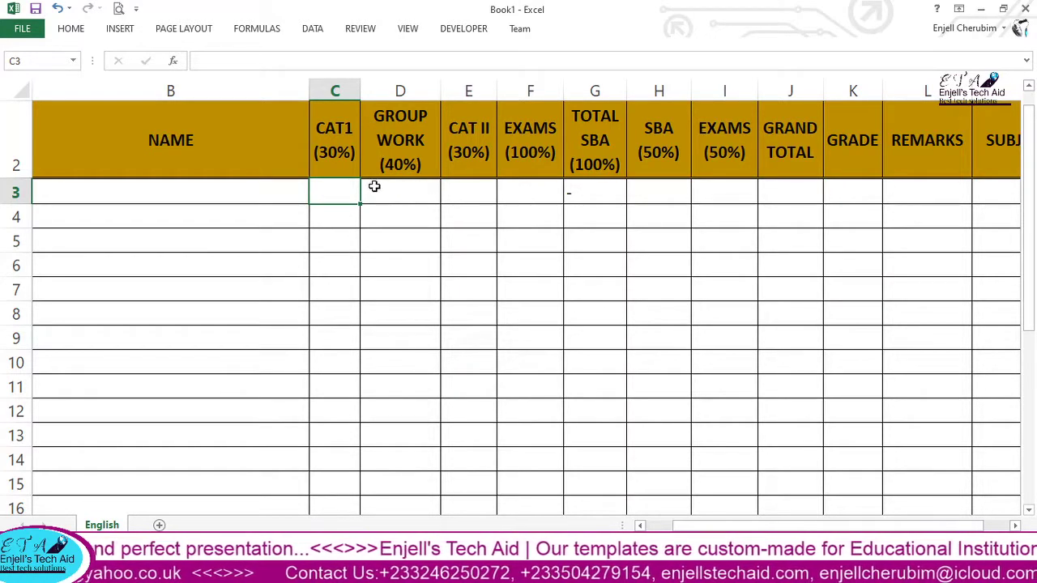
left_click_drag(345, 191, 481, 191)
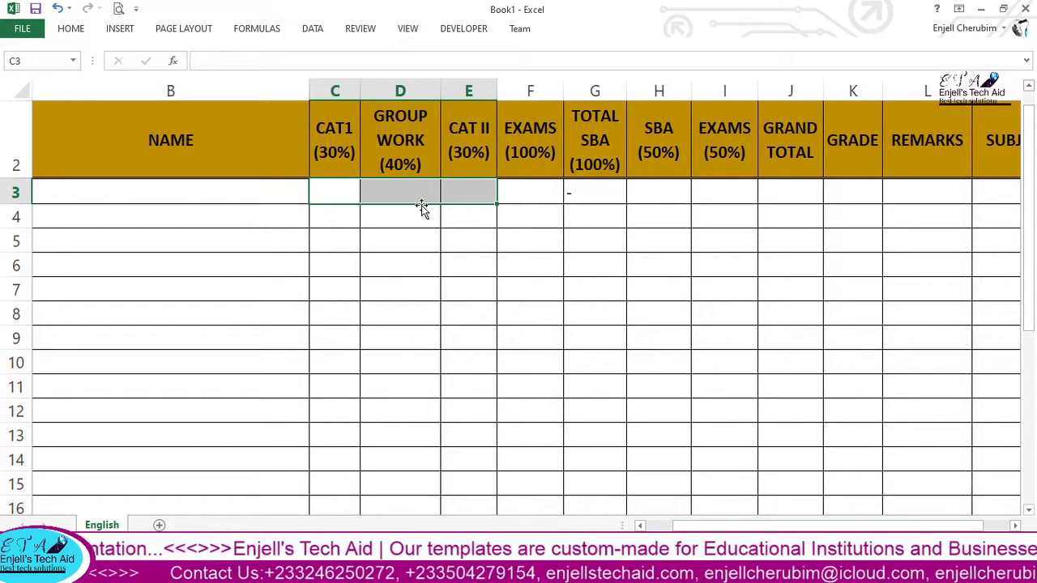
left_click(358, 225)
left_click(349, 193)
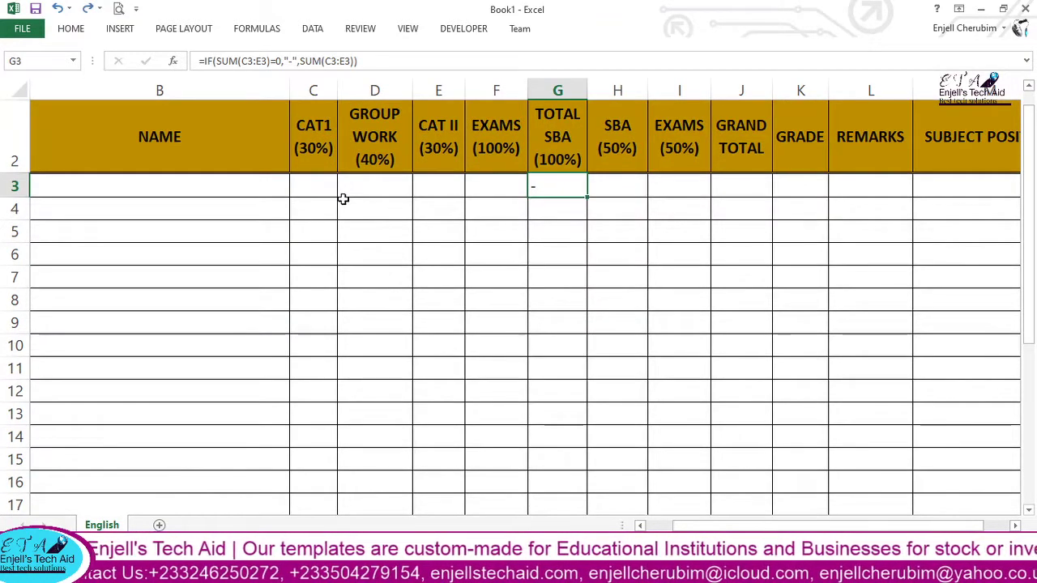
Re-enter marks 23, 34 and 21 so G3 shows 78, then switch to Word.
left_click(320, 188)
type("23")
left_click(354, 186)
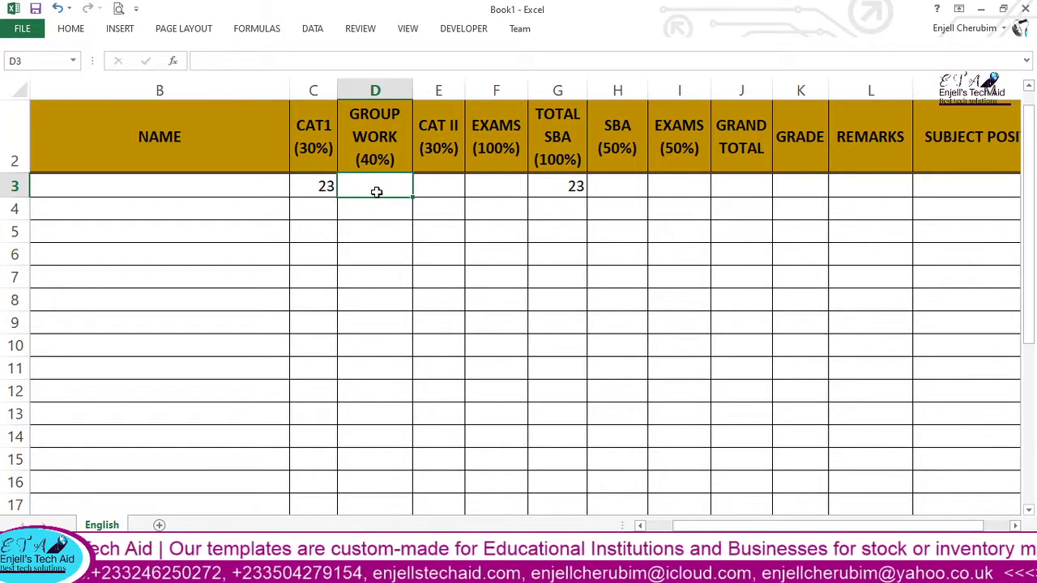
type("34")
left_click(438, 188)
type("21")
left_click(409, 233)
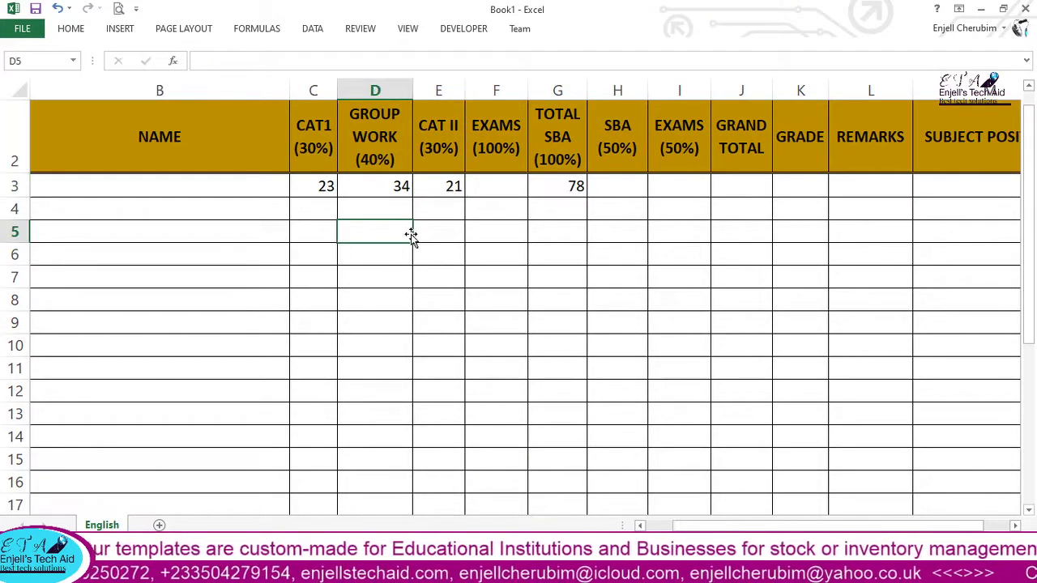
left_click(567, 191)
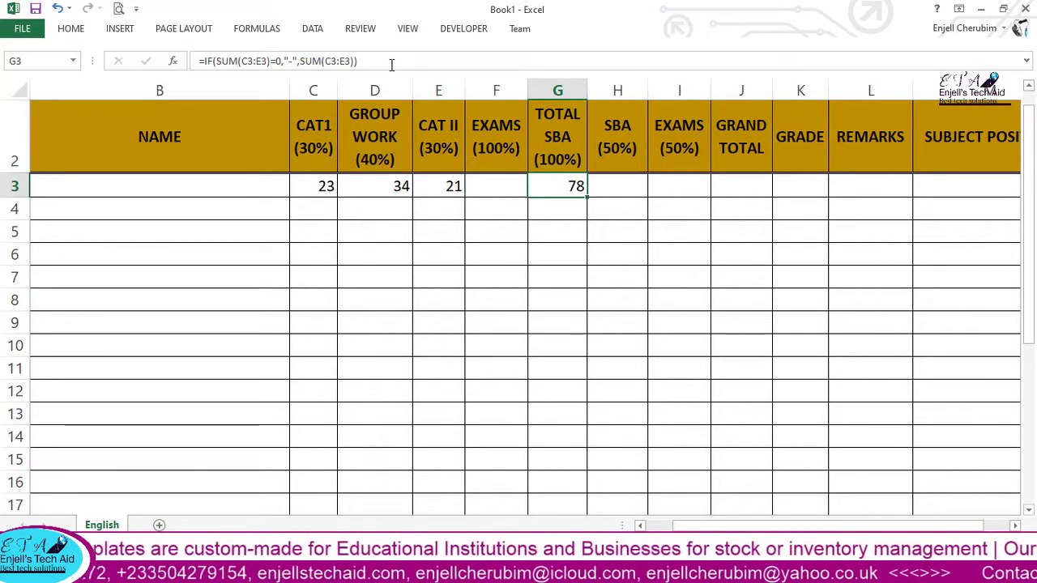
key("alt+Tab")
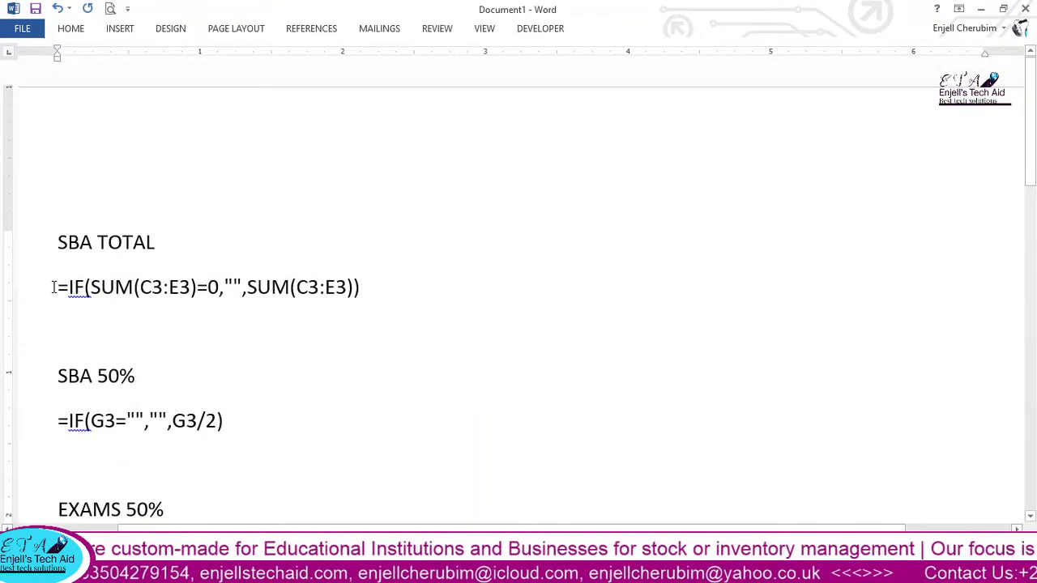
In Word, highlight the opening, cell range and SUM(C3:E3)=0 test of the SBA TOTAL formula.
left_click_drag(54, 287, 134, 288)
left_click(140, 289)
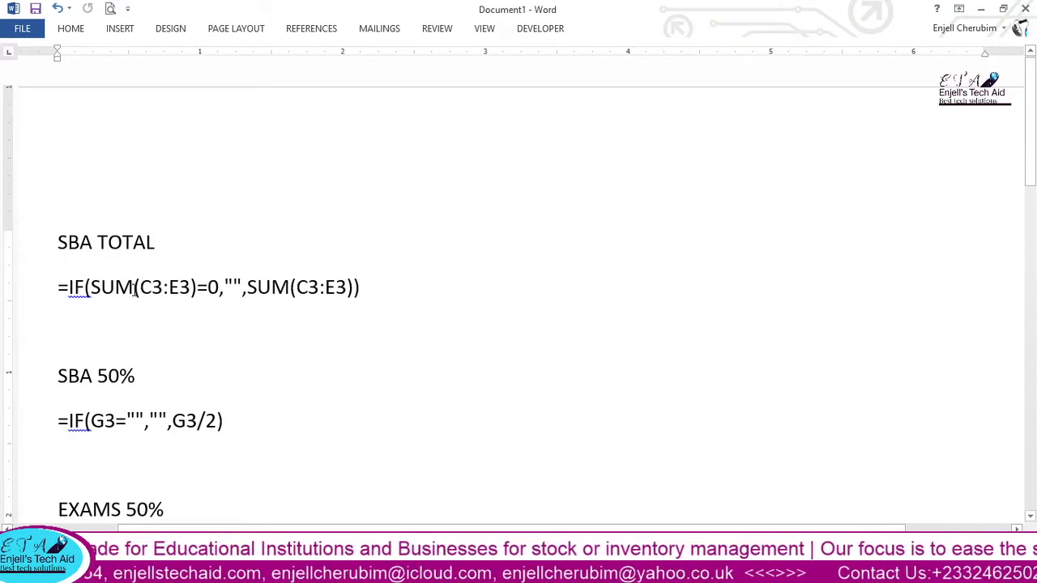
left_click_drag(139, 290, 240, 287)
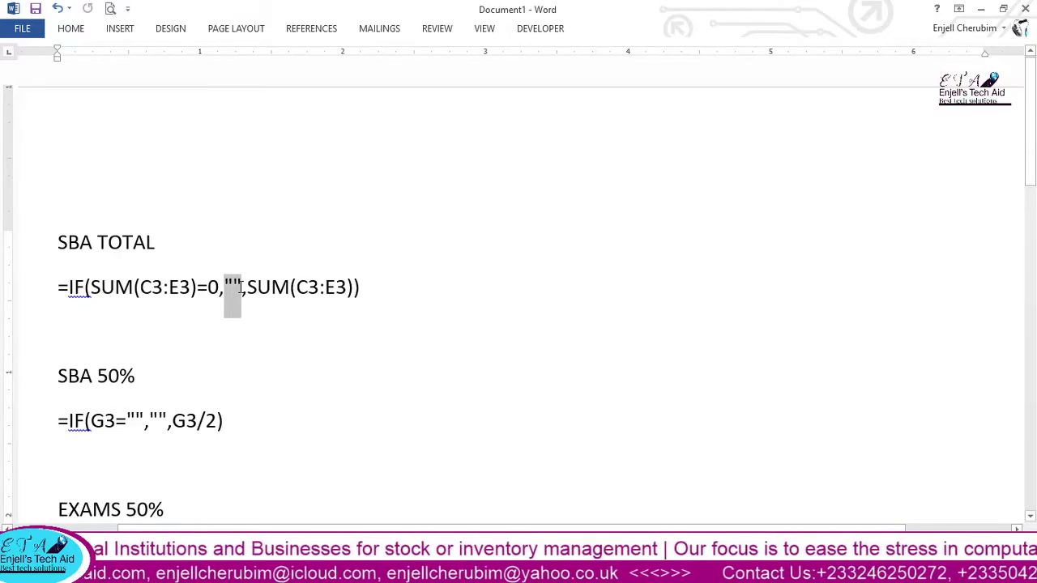
left_click(74, 287)
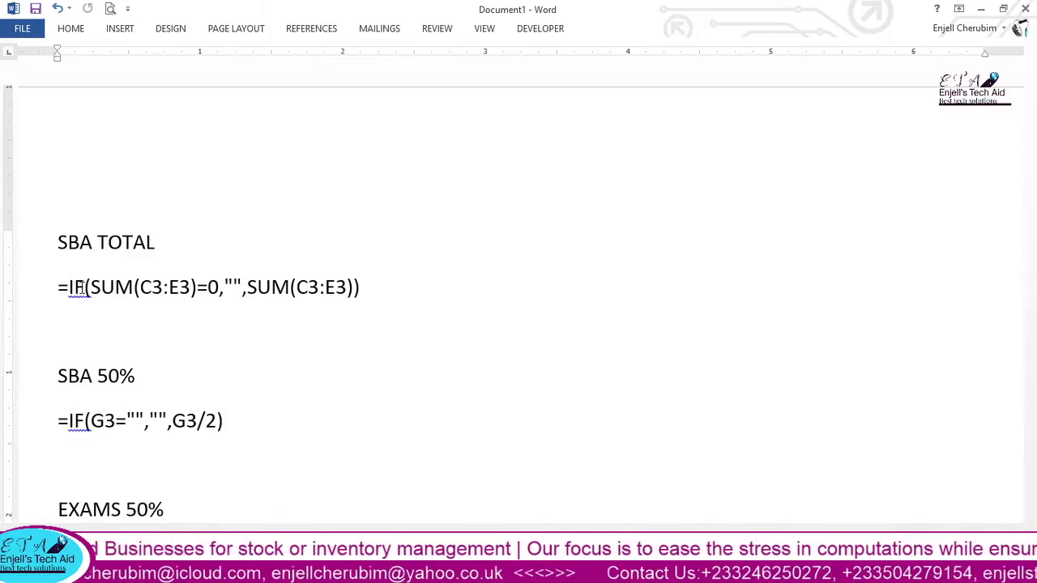
left_click_drag(89, 288, 218, 281)
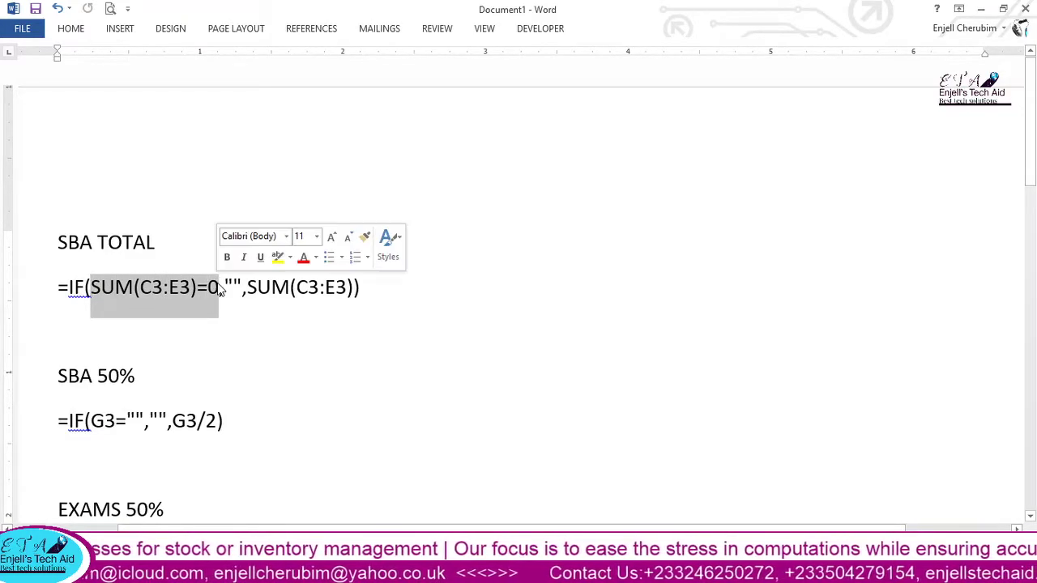
left_click(155, 322)
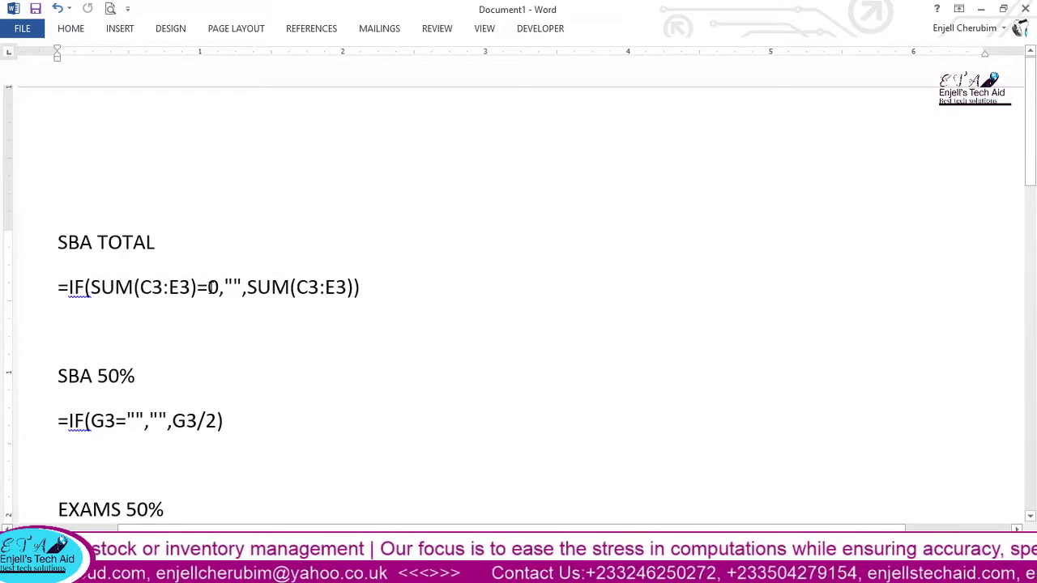
left_click_drag(219, 287, 115, 297)
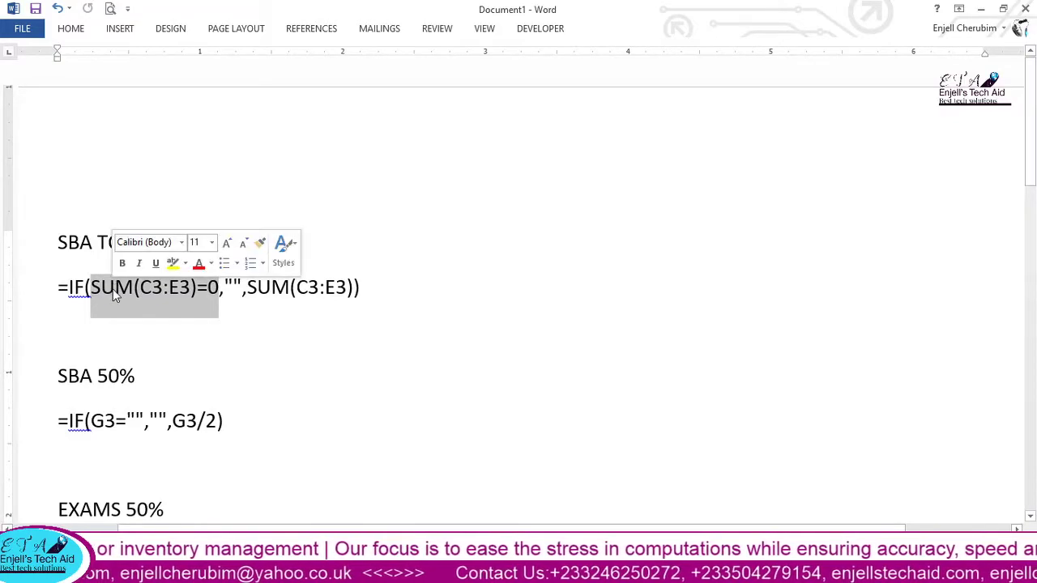
left_click(174, 296)
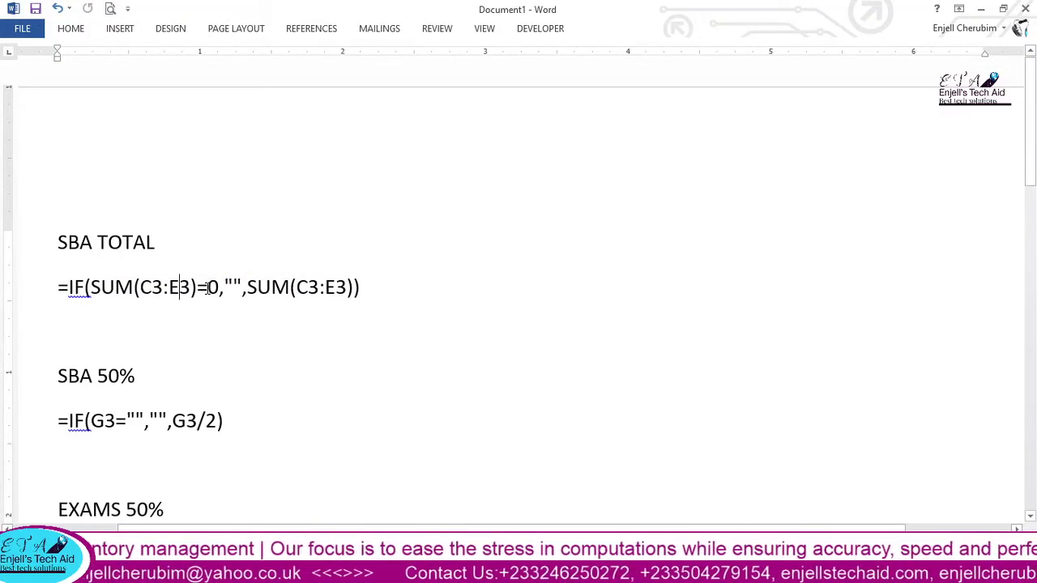
Highlight the blank-result quotes and the full IF condition of the formula.
left_click_drag(241, 288, 358, 288)
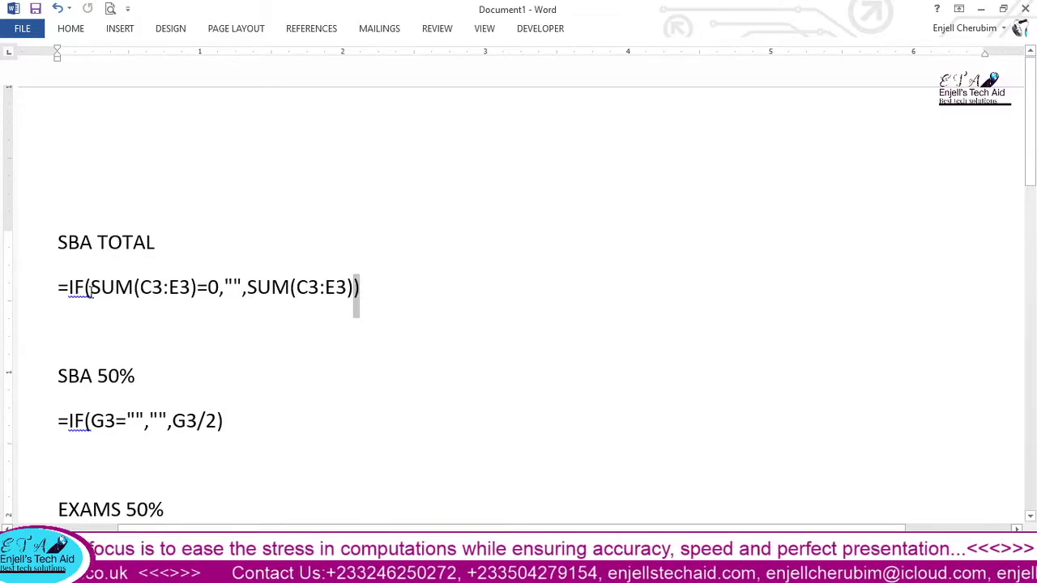
left_click_drag(90, 288, 85, 293)
left_click(362, 290)
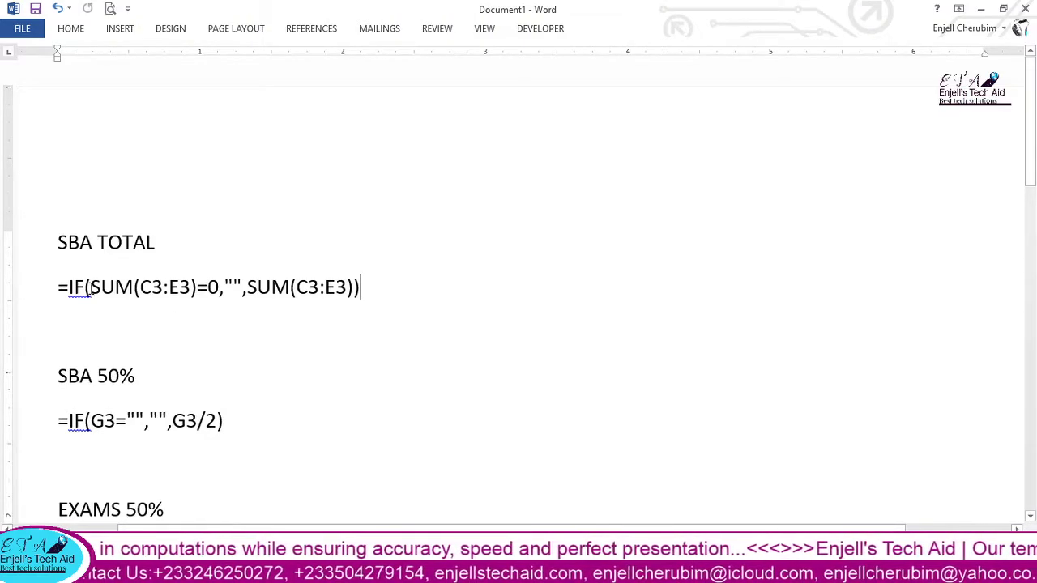
left_click_drag(89, 288, 358, 292)
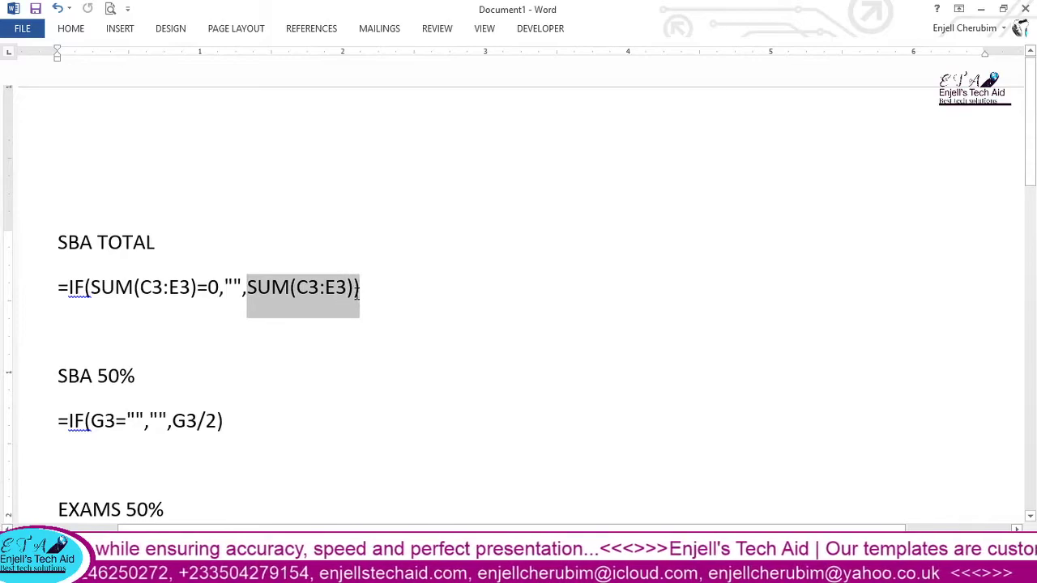
left_click(210, 319)
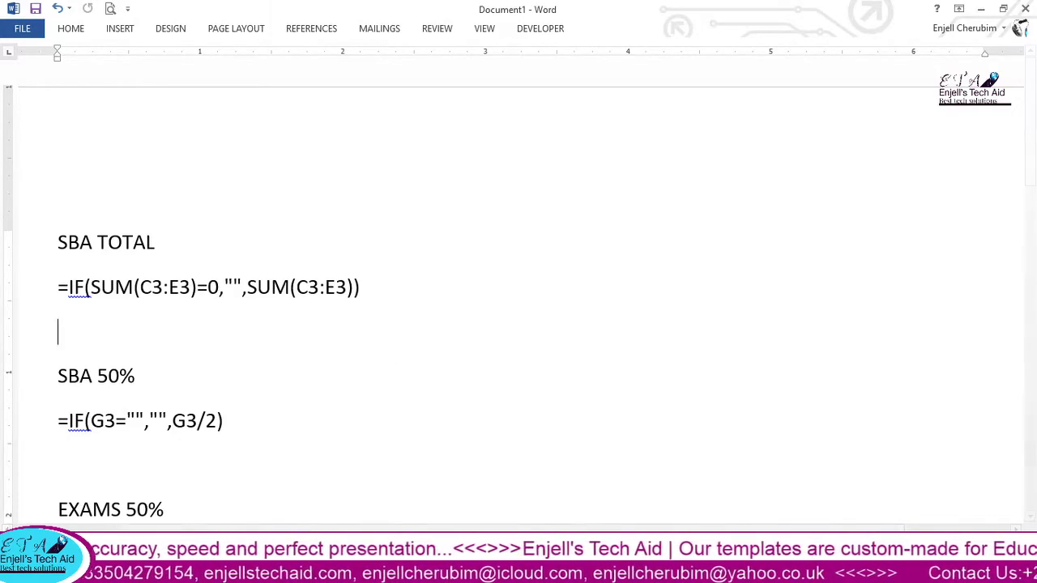
Return to the Book1 score sheet in Excel.
mouse_move(726, 571)
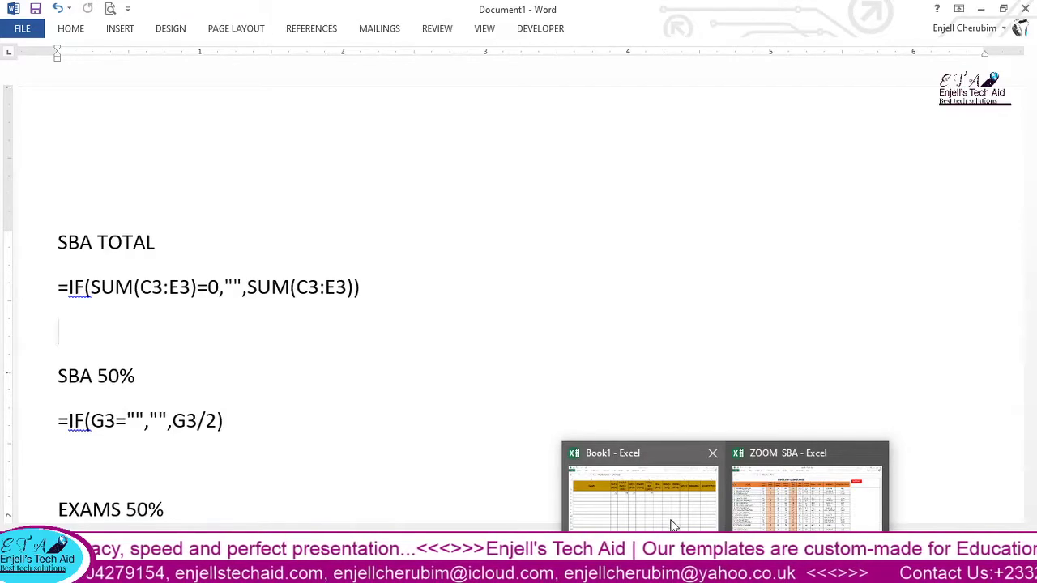
left_click(640, 490)
left_click(539, 255)
left_click(567, 188)
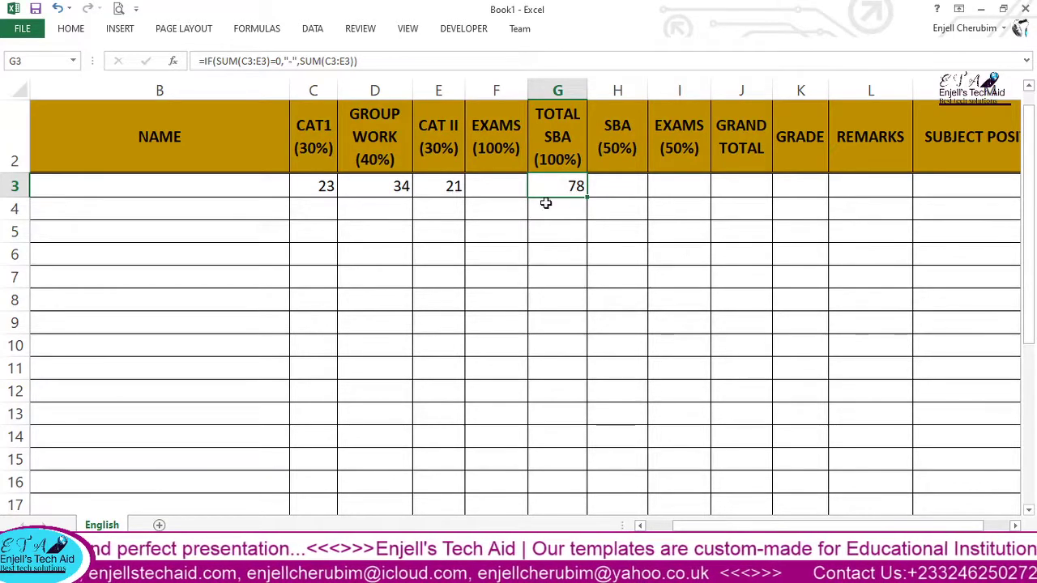
scroll(555, 202, "up", 1)
scroll(557, 200, "down", 4)
scroll(557, 200, "up", 4)
left_click(572, 275)
left_click(567, 231)
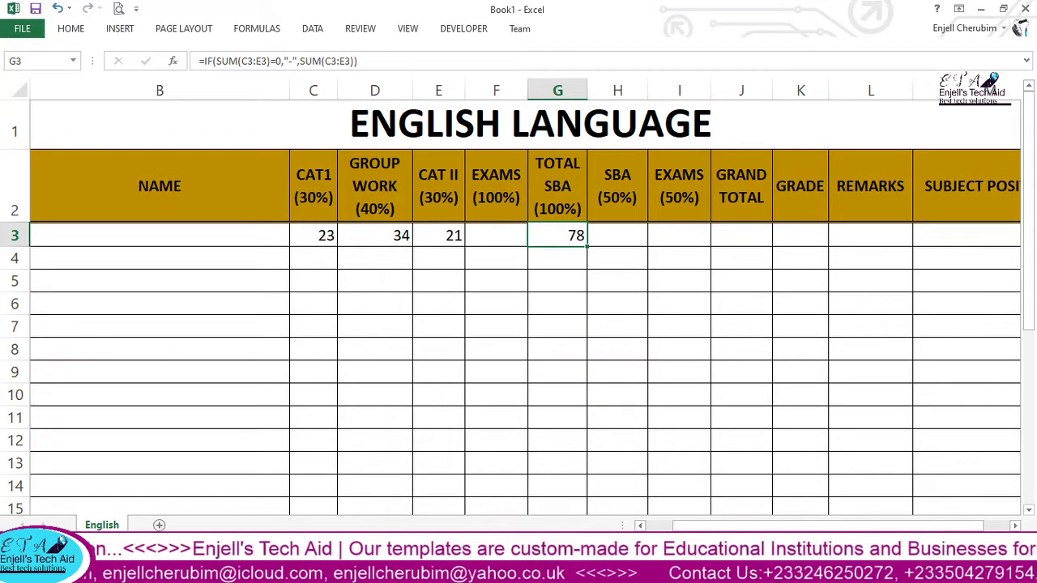
scroll(519, 300, "down", 4)
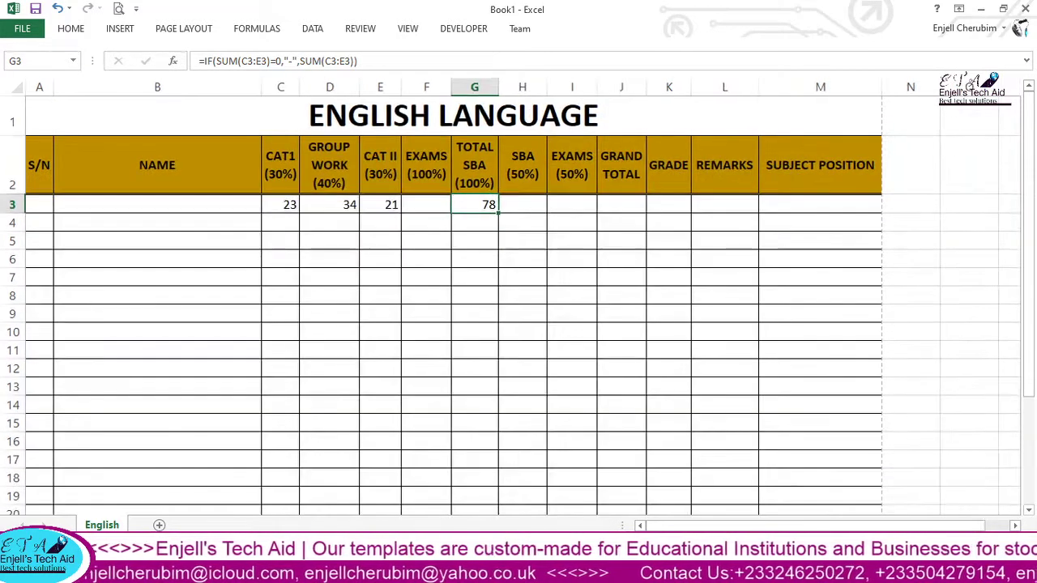
scroll(519, 299, "down", 2)
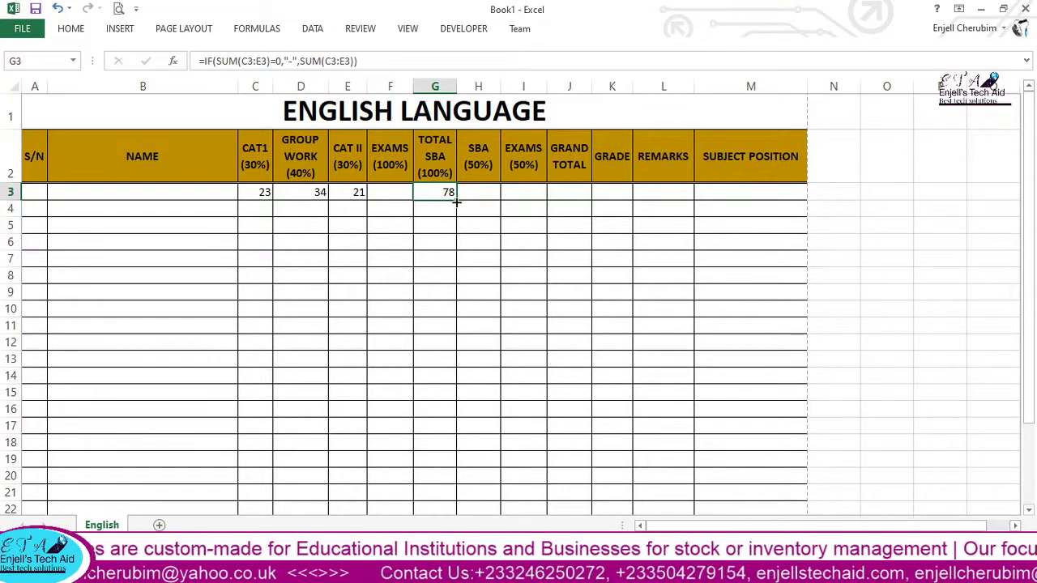
left_click(442, 229)
left_click(448, 193)
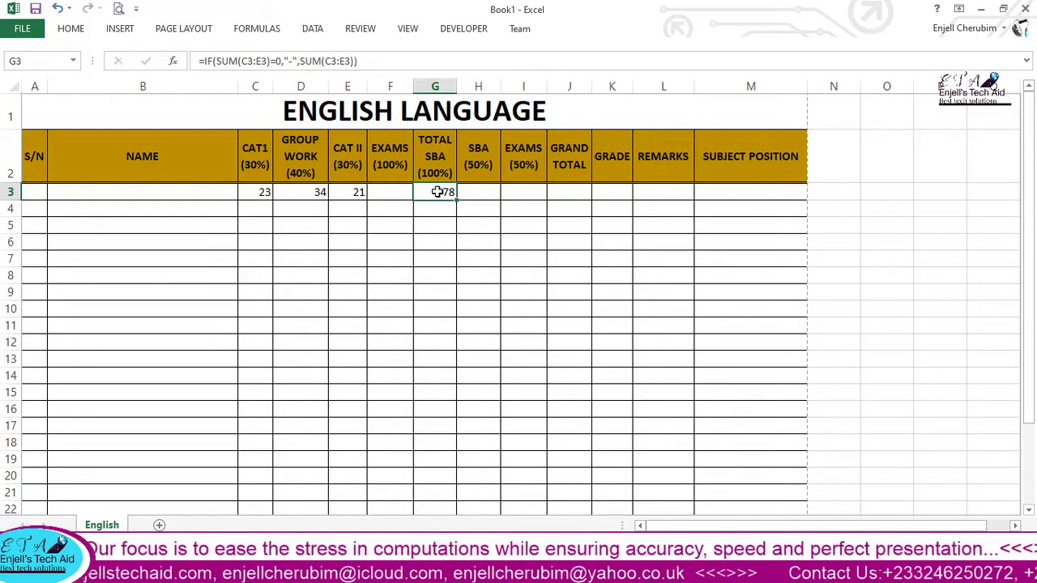
Fill G3's Total SBA formula down to G31 so empty rows show dashes.
left_click(443, 209)
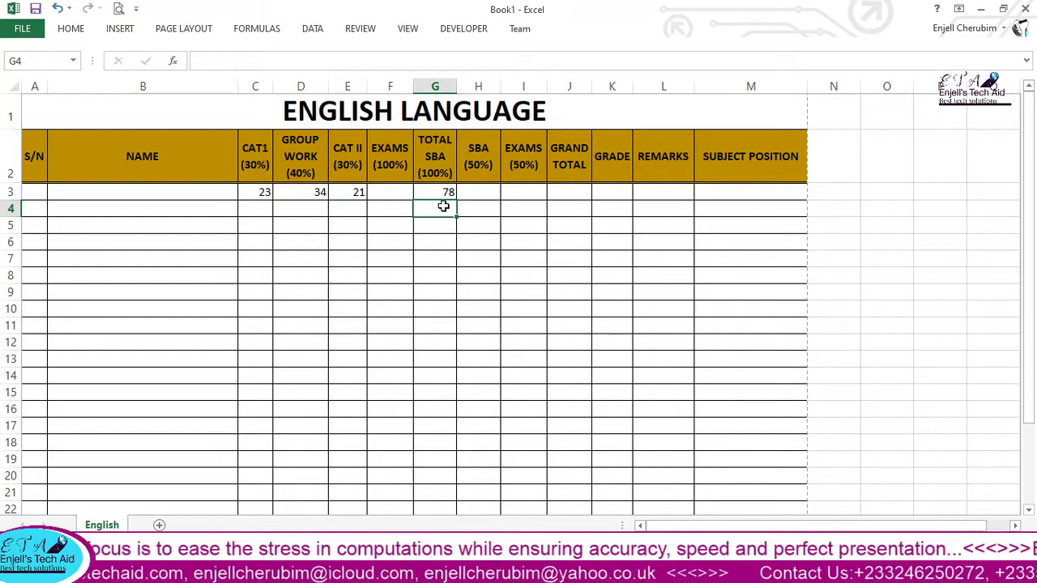
left_click(447, 193)
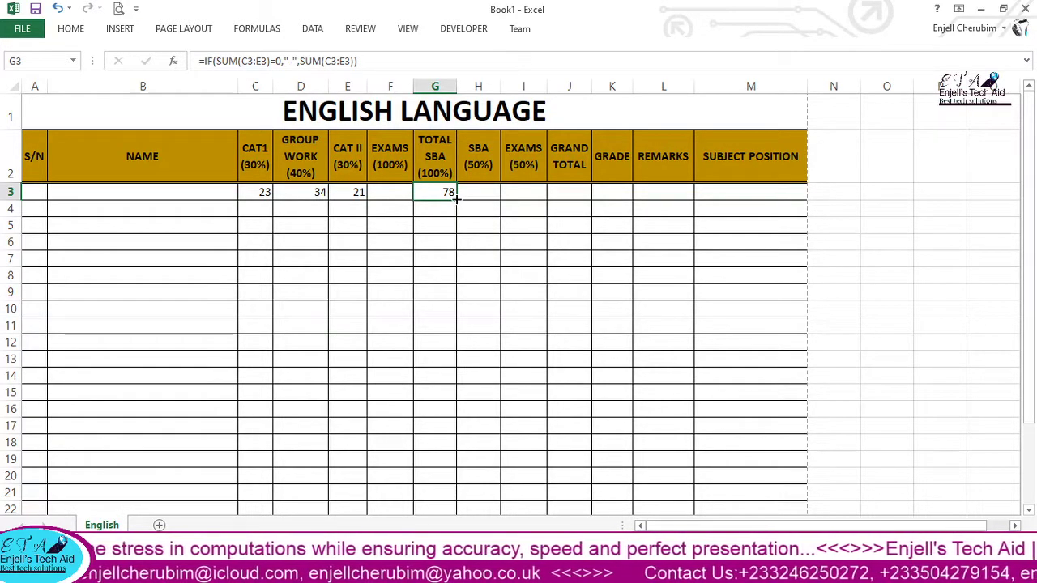
left_click_drag(456, 198, 457, 491)
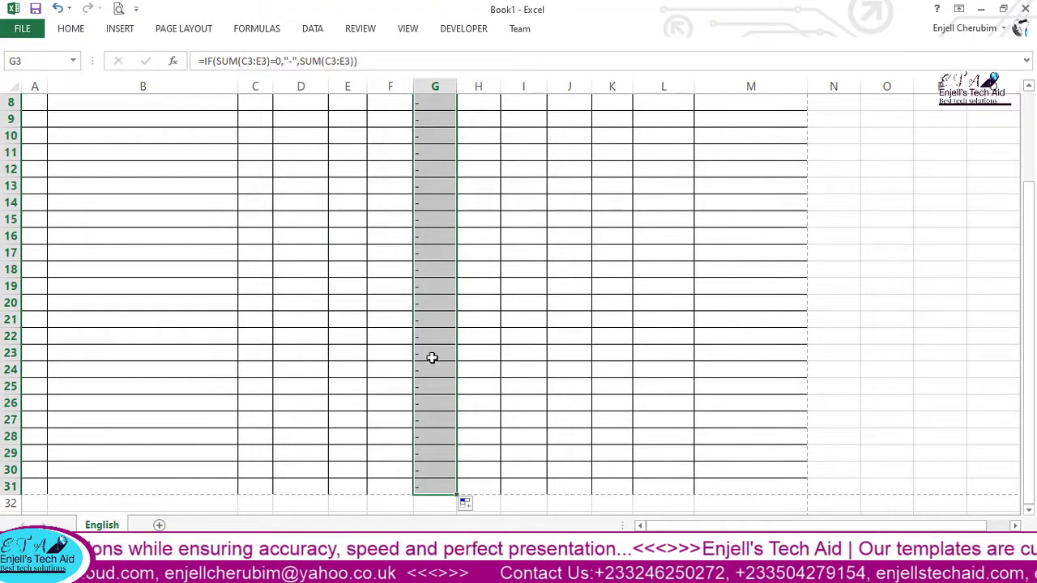
scroll(434, 266, "up", 3)
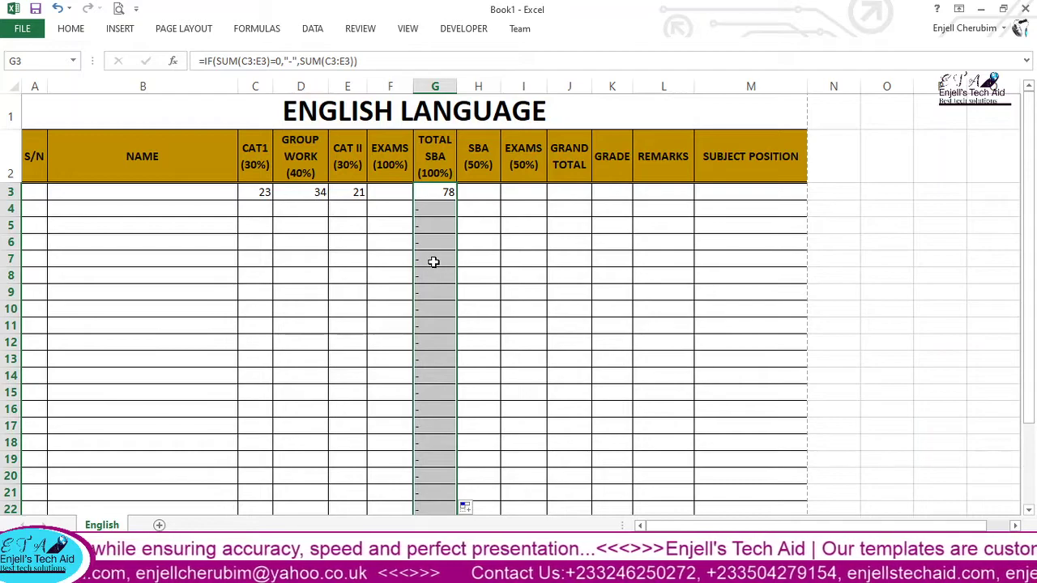
left_click(430, 192)
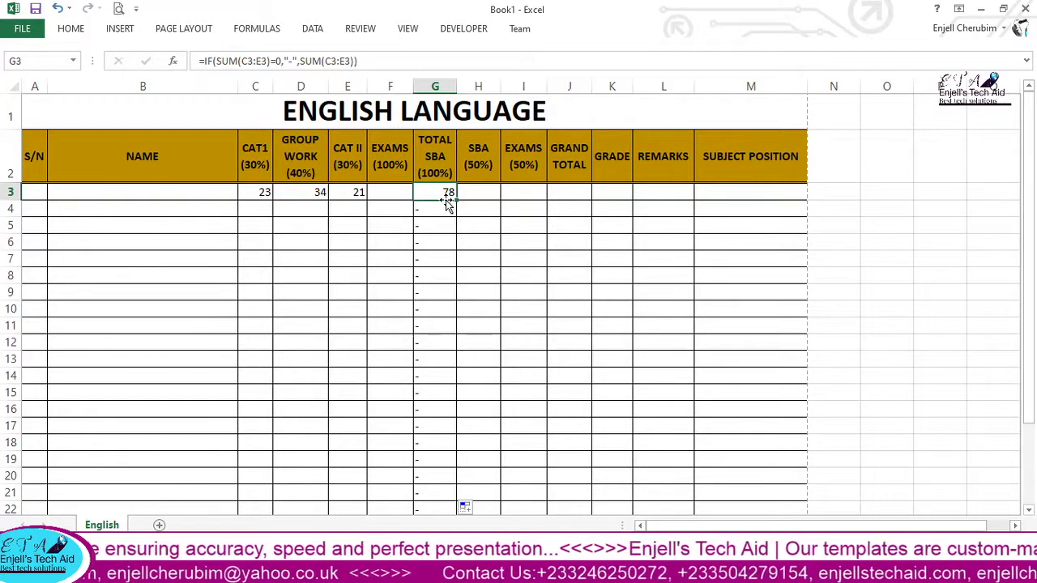
Centre-align the score cells C3:M31 from the Home tab.
left_click(257, 194)
left_click_drag(289, 192, 662, 456)
scroll(634, 381, "up", 3)
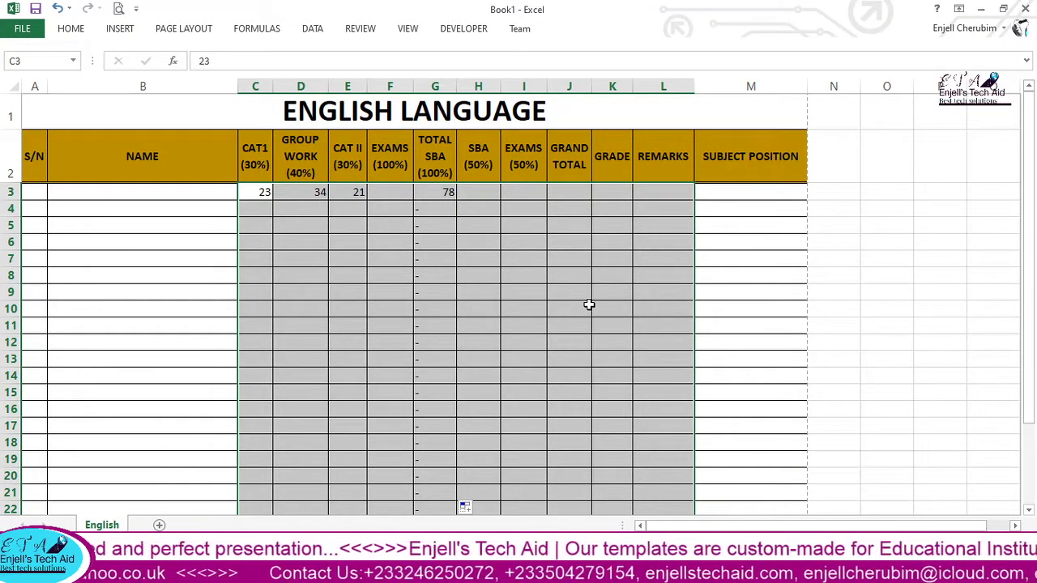
left_click_drag(256, 195, 712, 506)
left_click_drag(802, 508, 722, 450)
left_click(67, 31)
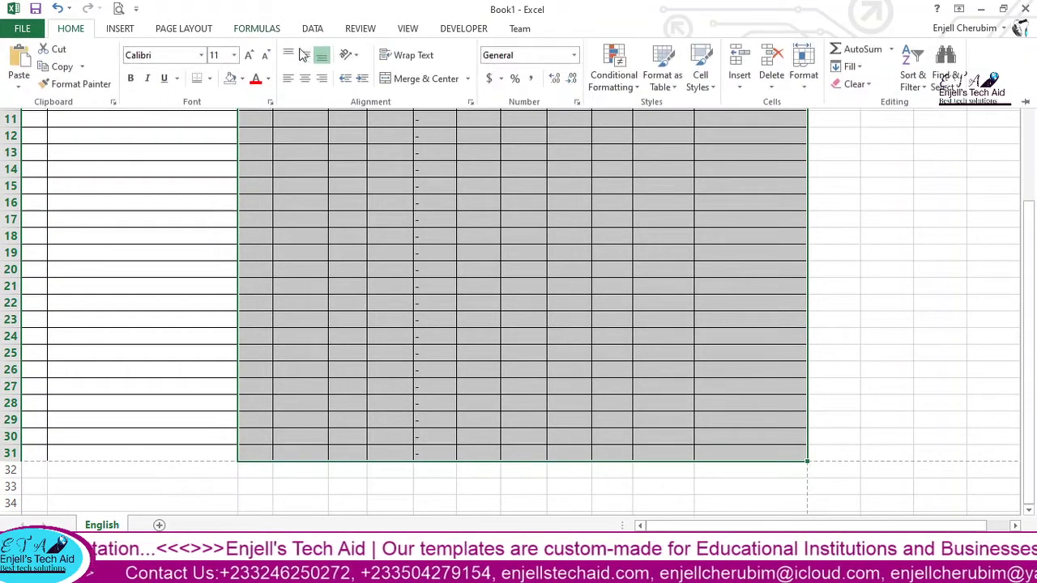
left_click(305, 78)
scroll(390, 245, "up", 4)
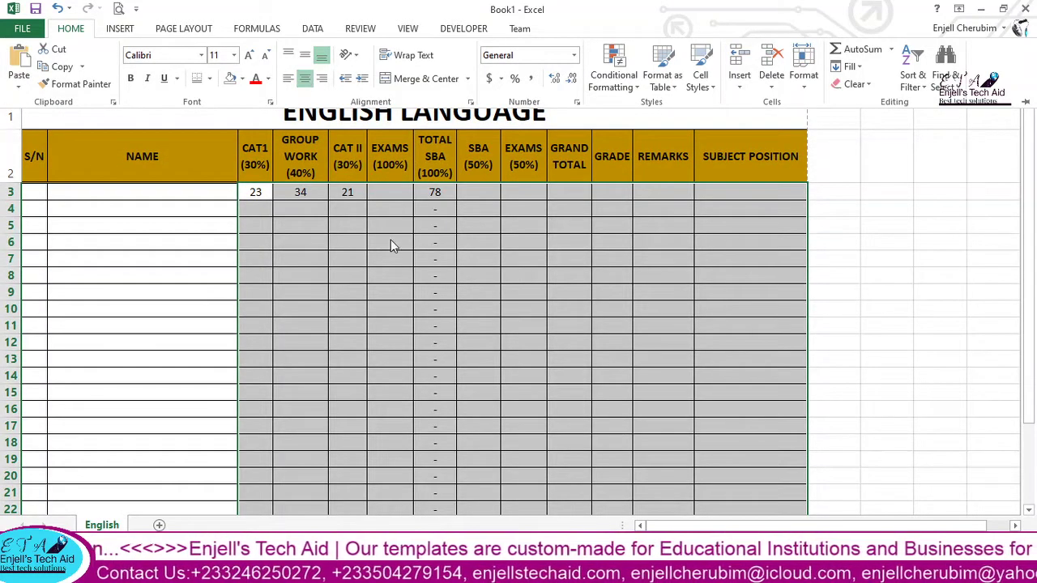
left_click(418, 229)
left_click(418, 228)
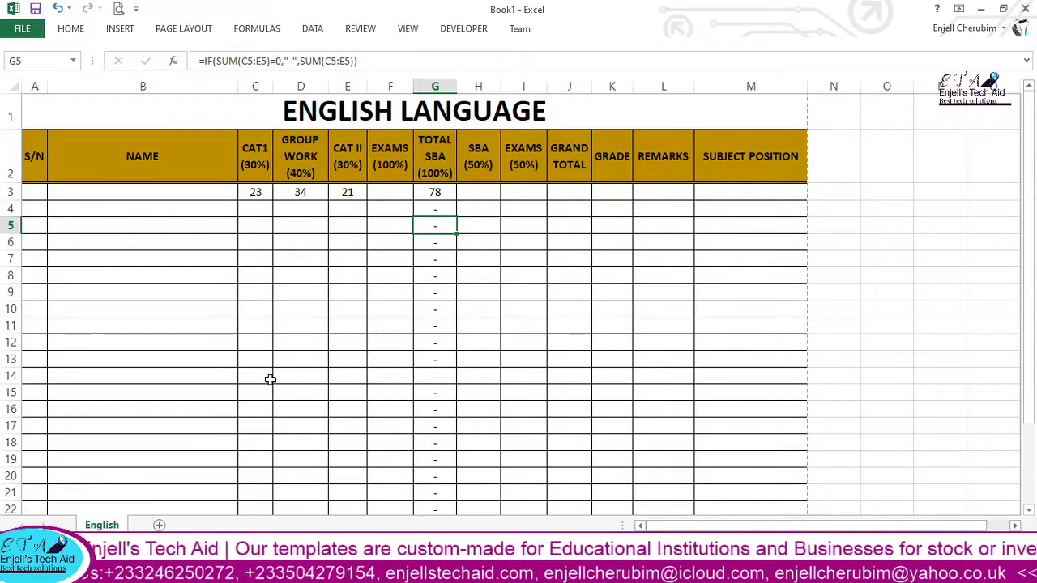
Enter 23 in C12, 12 in D12 and 21 in E12, and check G12 totals 56.
left_click(256, 341)
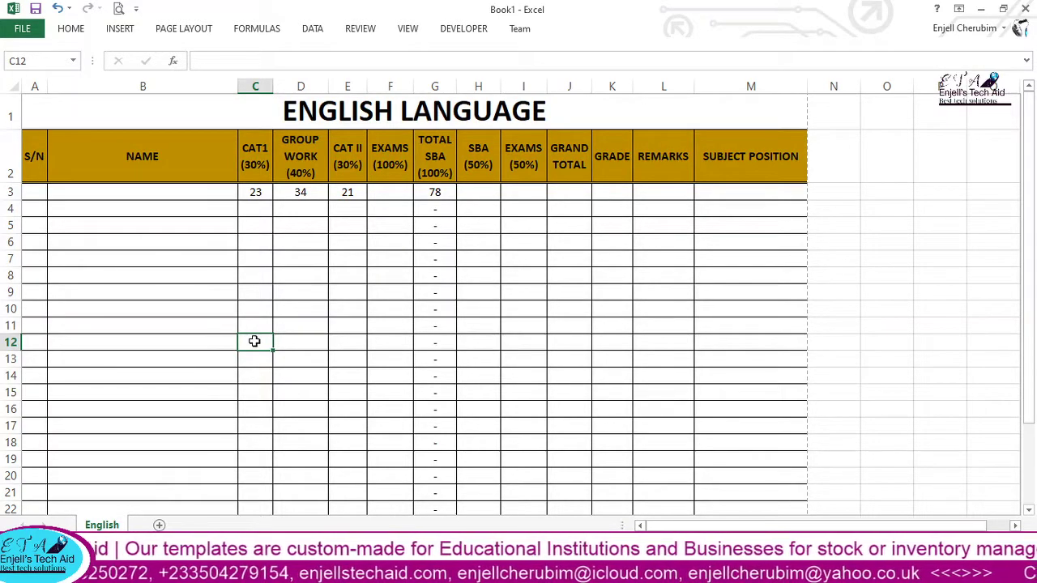
type("23")
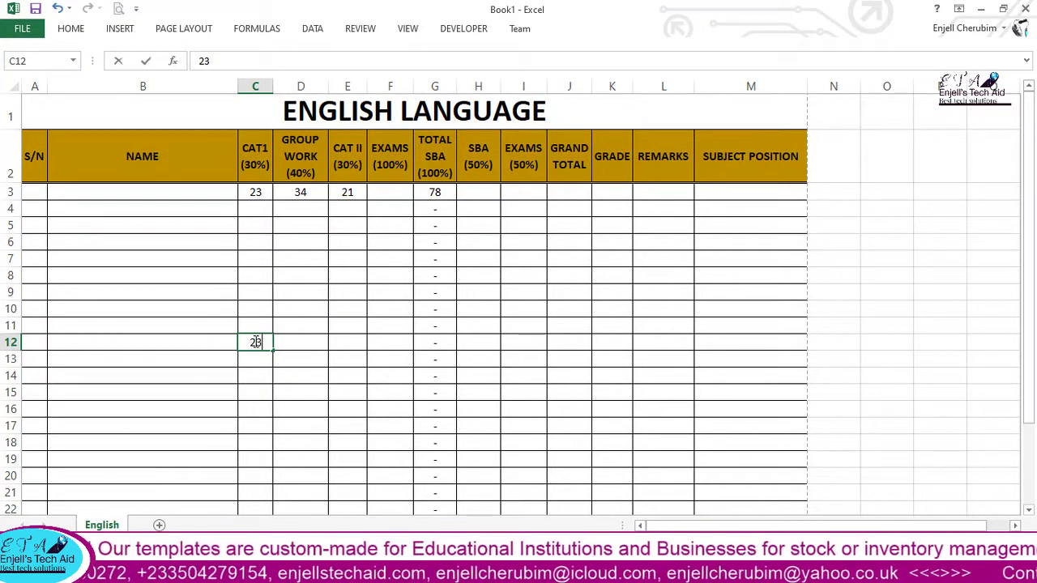
left_click(302, 343)
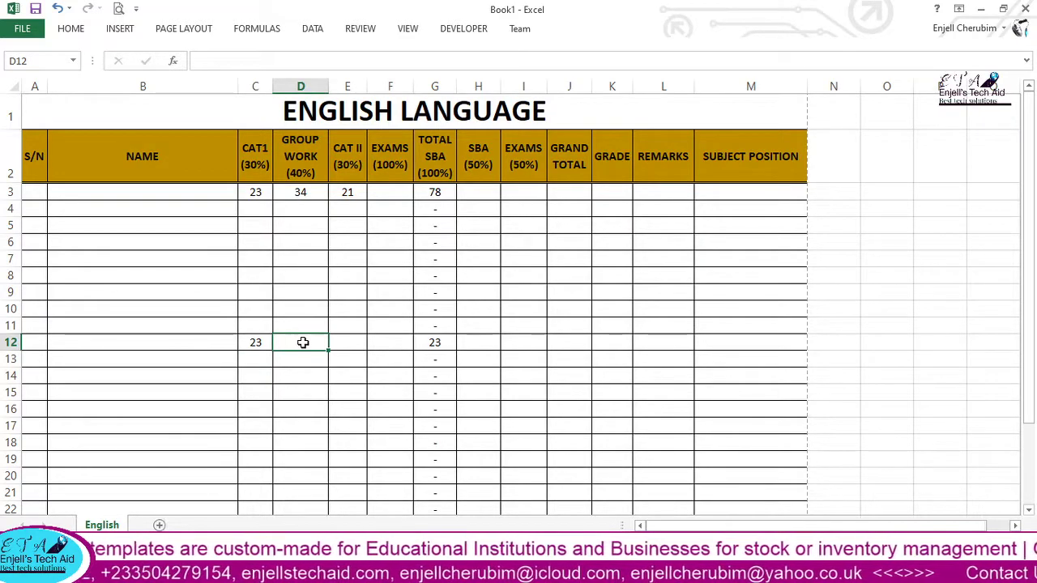
type("12")
left_click(348, 346)
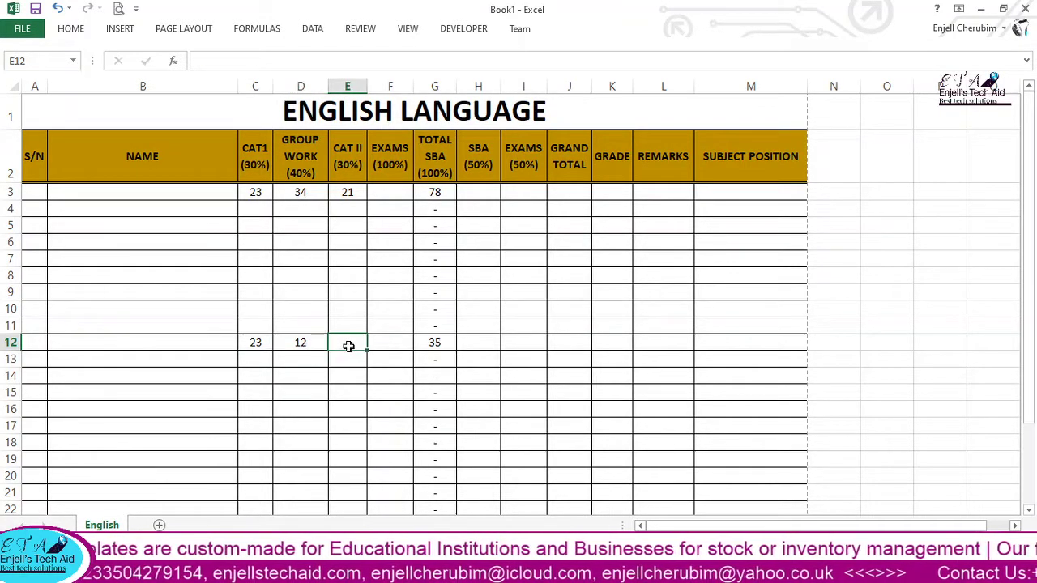
type("21")
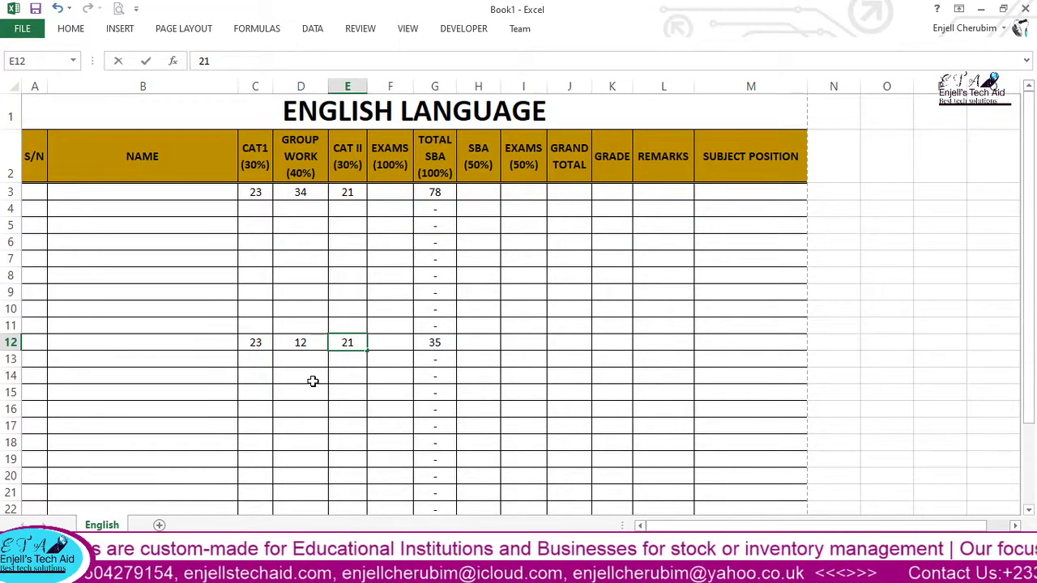
left_click(312, 379)
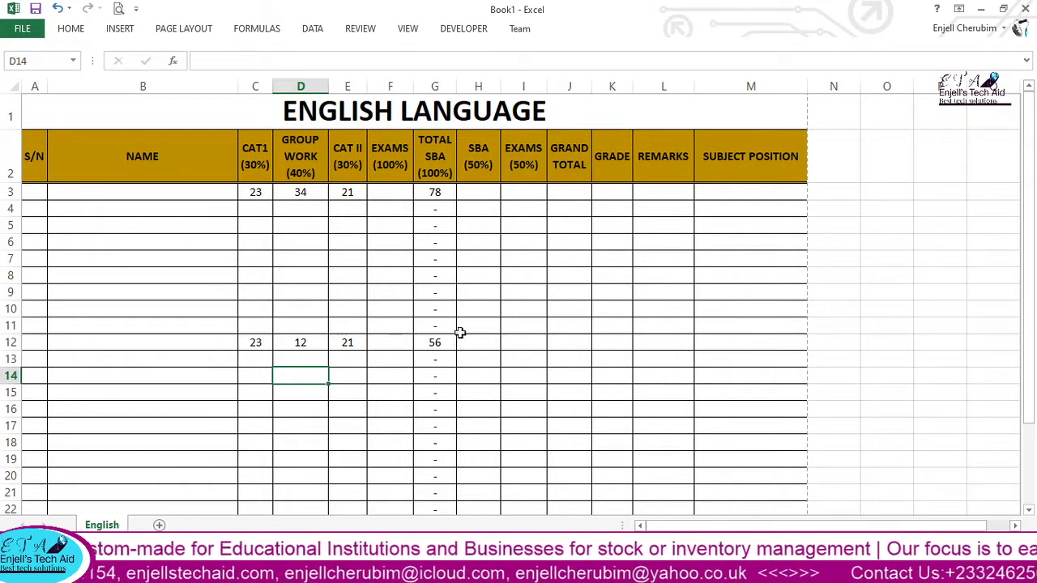
scroll(463, 321, "down", 2)
scroll(462, 320, "up", 2)
scroll(689, 417, "down", 2)
scroll(648, 433, "up", 2)
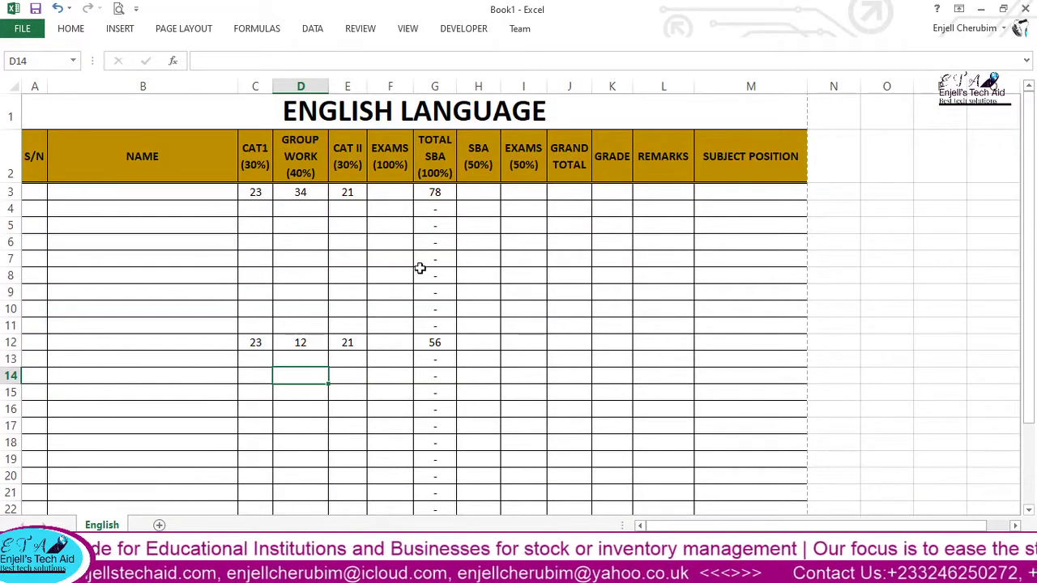